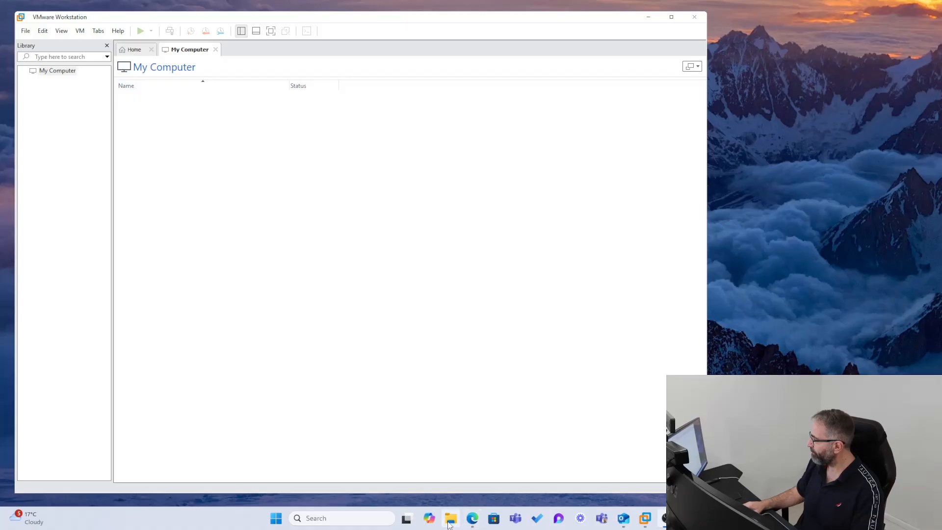
Open File Explorer from the taskbar over the empty VMware Workstation library.
{"action": "left_click", "coordinate": [451, 520]}
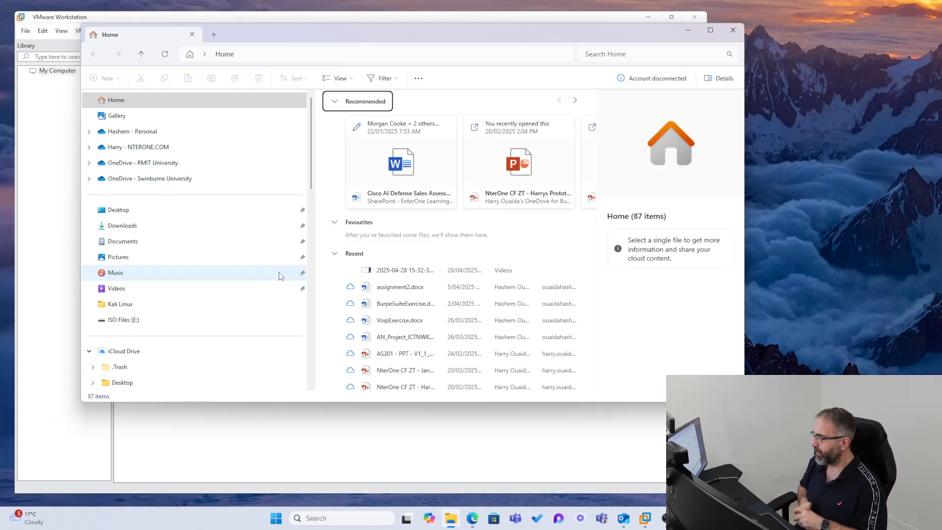
Go to the Windows 10 folder on ISO Files (E:) and select the 5.69 GB Windows 10 ISO.
{"action": "left_click", "coordinate": [121, 320]}
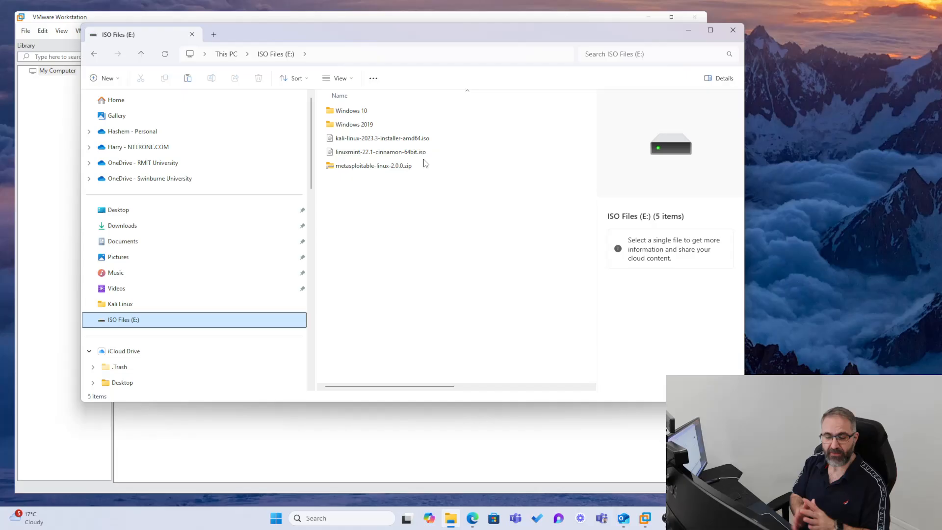
{"action": "scroll", "coordinate": [193, 333], "scroll_direction": "down", "scroll_amount": 12}
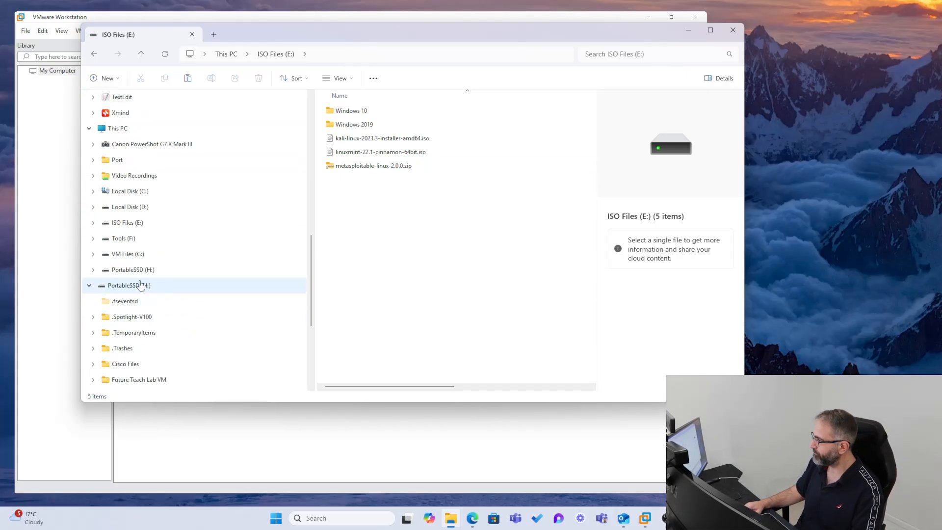
{"action": "left_click", "coordinate": [114, 224]}
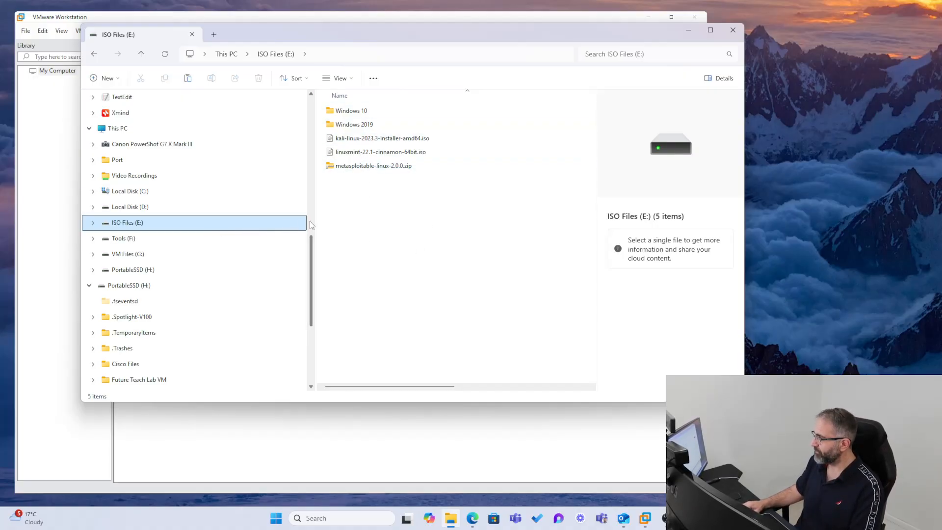
{"action": "left_click", "coordinate": [339, 112]}
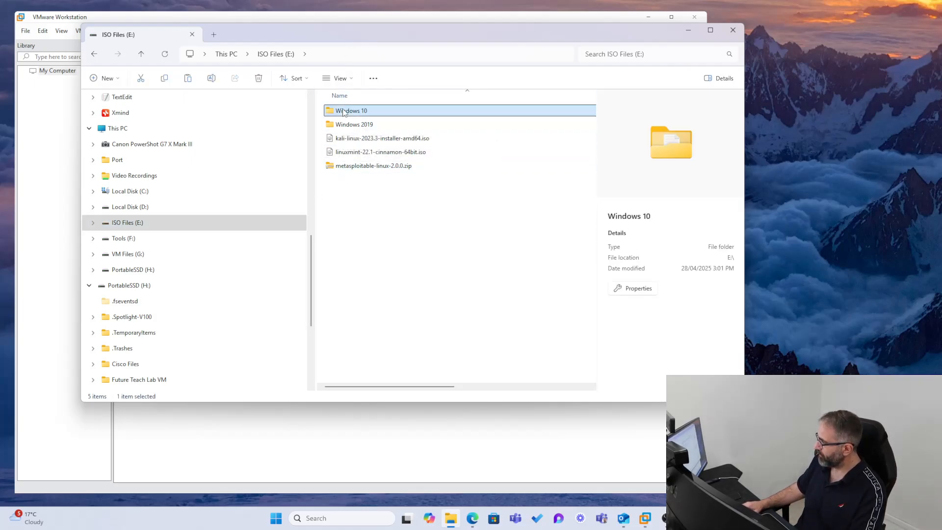
{"action": "double_click", "coordinate": [332, 113]}
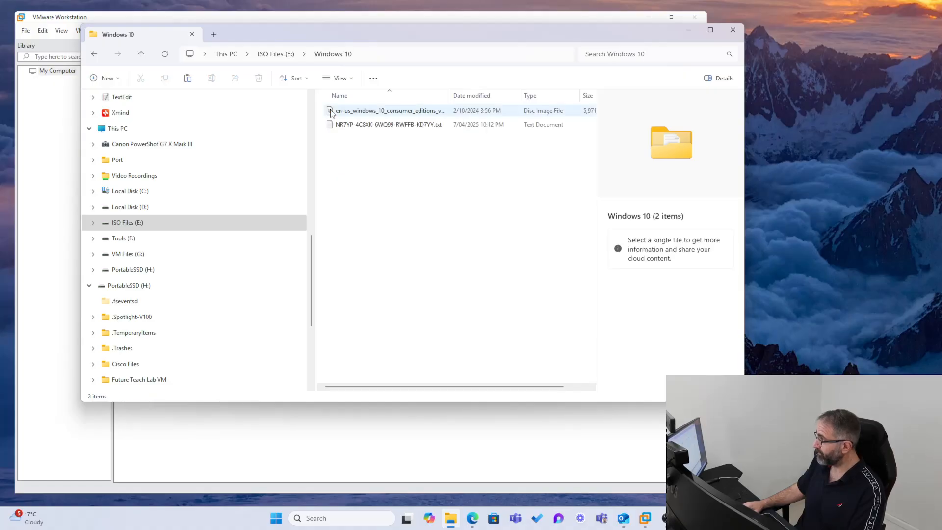
{"action": "left_click", "coordinate": [361, 114]}
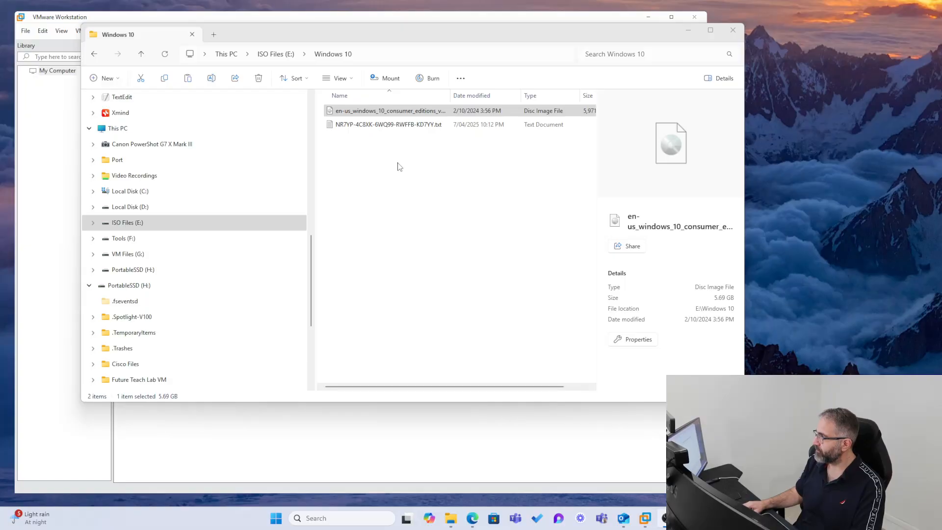
Bring VMware Workstation in front of Explorer and select My Computer in its library.
{"action": "left_click", "coordinate": [378, 110]}
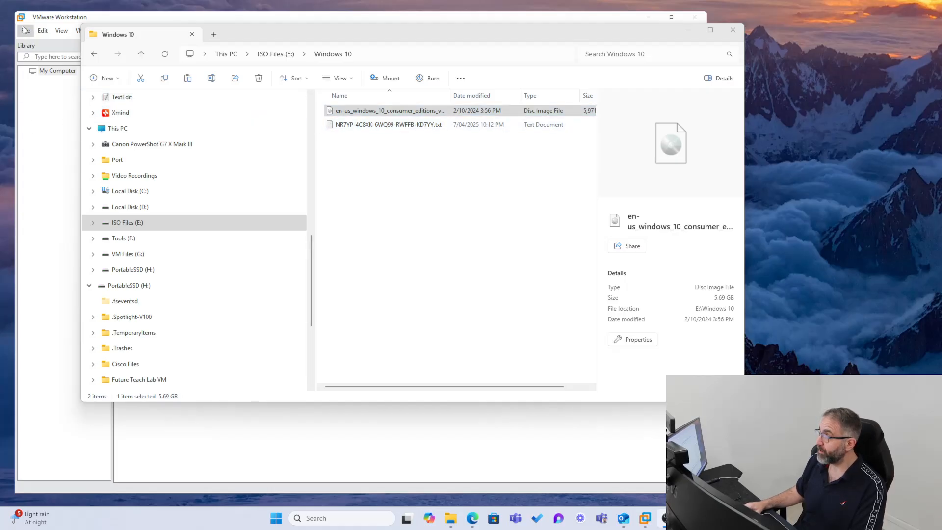
{"action": "left_click", "coordinate": [118, 20]}
{"action": "left_click", "coordinate": [51, 71]}
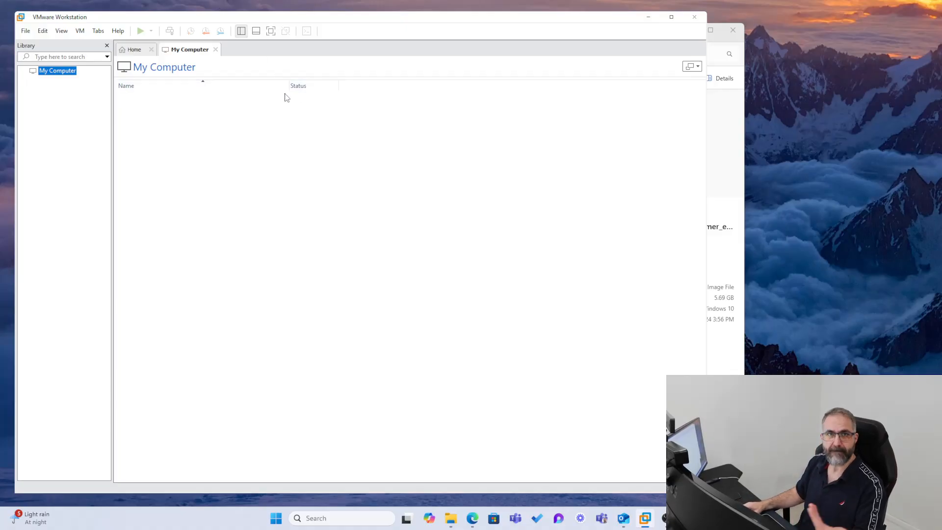
Bring File Explorer back to the front, listing the five items on ISO Files (E:).
{"action": "left_click", "coordinate": [729, 112]}
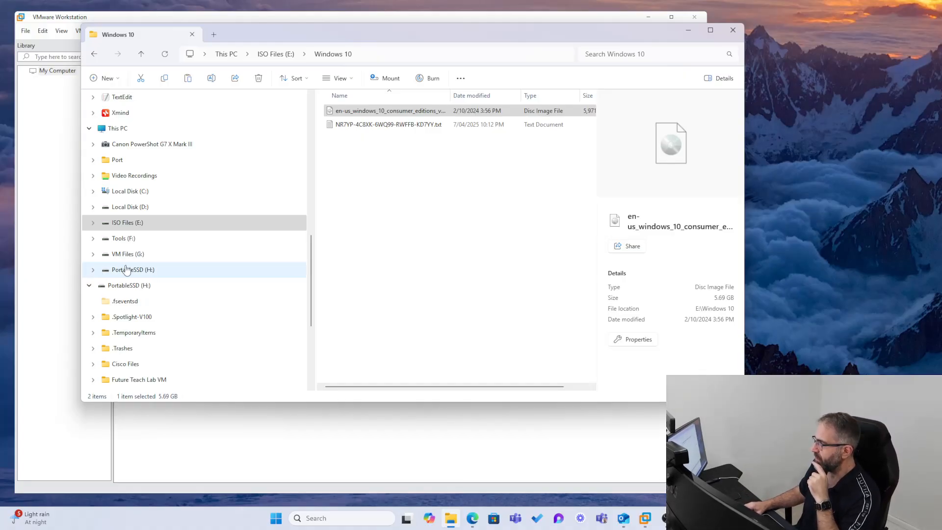
{"action": "left_click", "coordinate": [125, 222]}
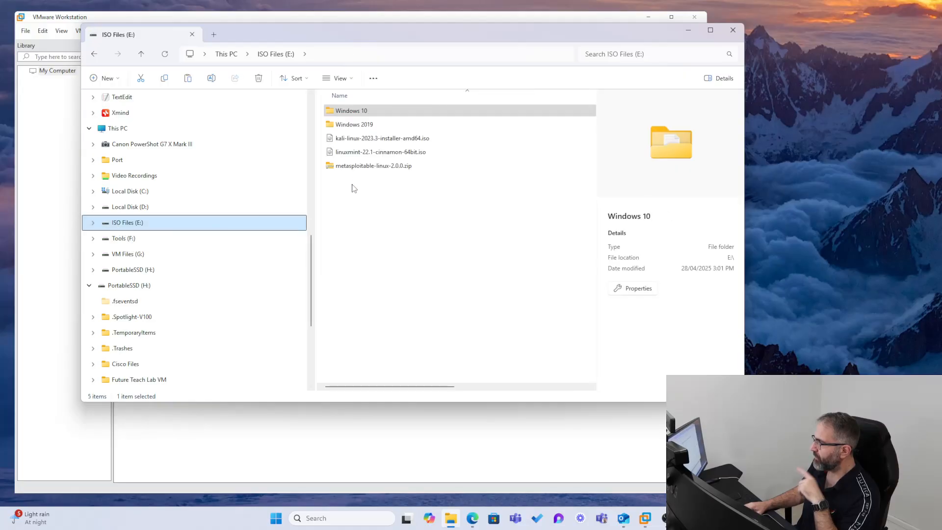
Mount the Windows 10 ISO from its folder as DVD Drive (I:), widening the Name column first.
{"action": "double_click", "coordinate": [345, 110]}
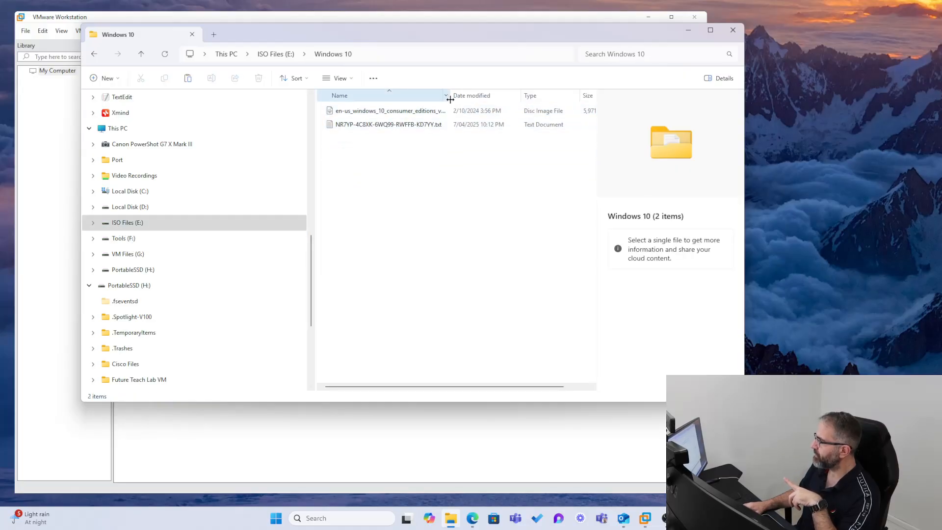
{"action": "left_click_drag", "start_coordinate": [450, 99], "coordinate": [606, 99]}
{"action": "left_click", "coordinate": [389, 110]}
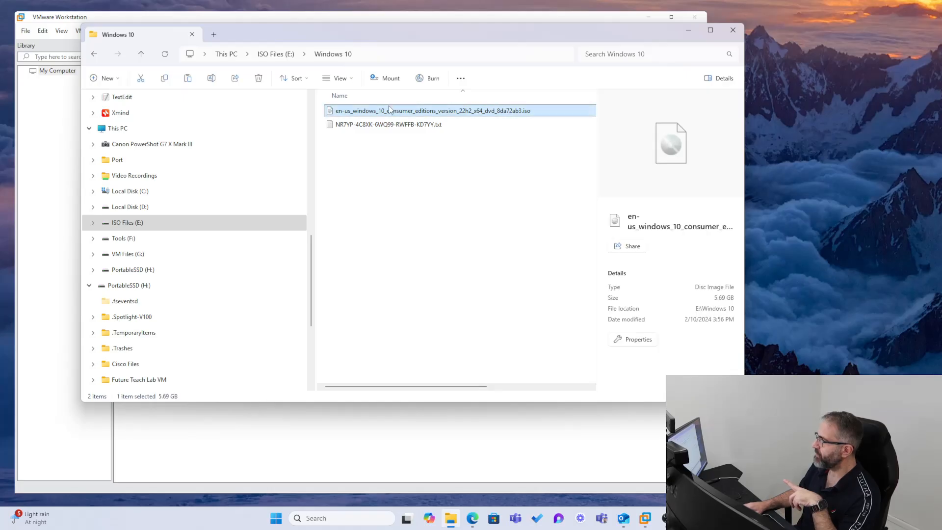
{"action": "double_click", "coordinate": [358, 111]}
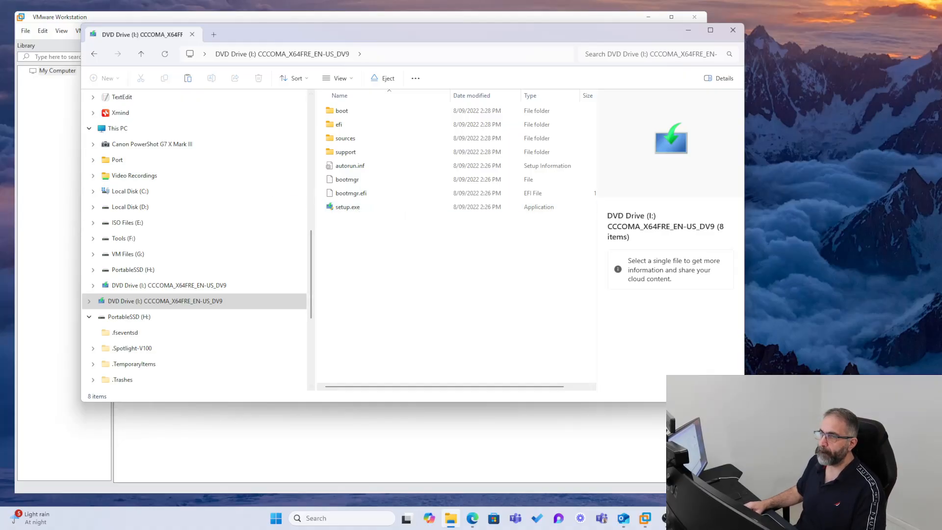
Switch to Rufus 4.6 and move its window top-left, with the 4.7 update notice showing.
{"action": "key", "text": "alt+Tab"}
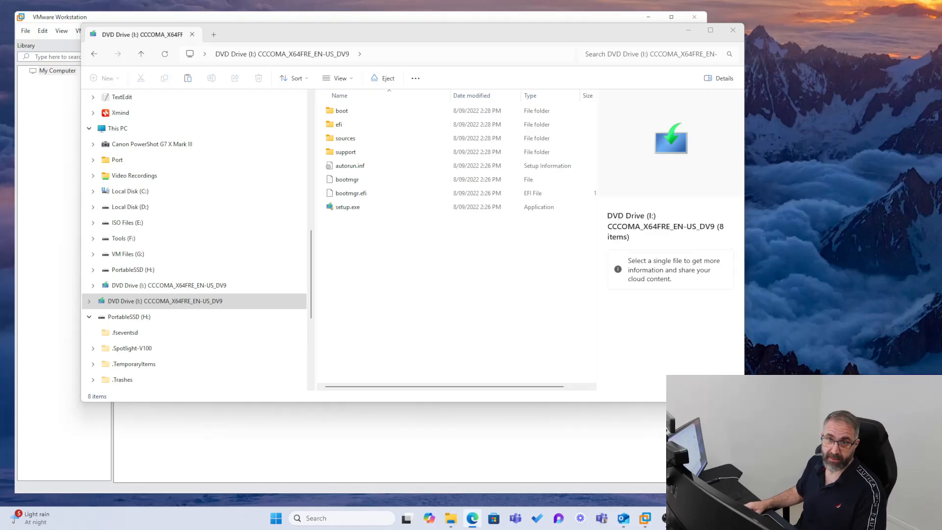
{"action": "key", "text": "alt+Tab"}
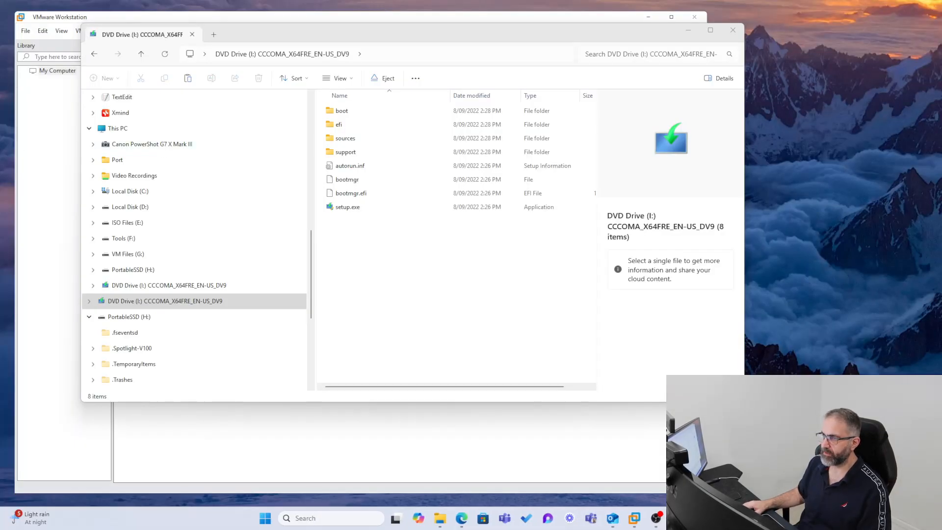
{"action": "left_click_drag", "start_coordinate": [298, 126], "coordinate": [178, 54]}
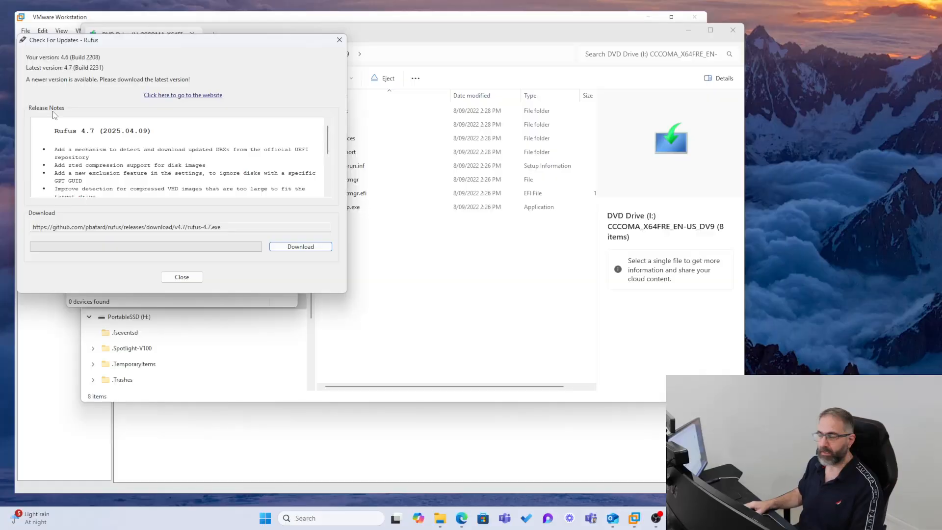
Close the Rufus update notice and Rufus, returning to VMware Workstation's My Computer view.
{"action": "left_click", "coordinate": [182, 277]}
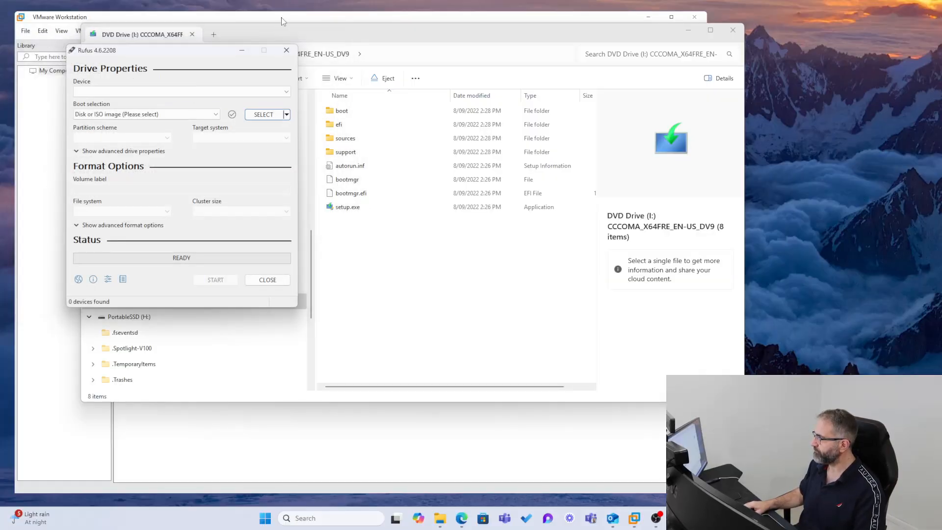
{"action": "left_click", "coordinate": [288, 50]}
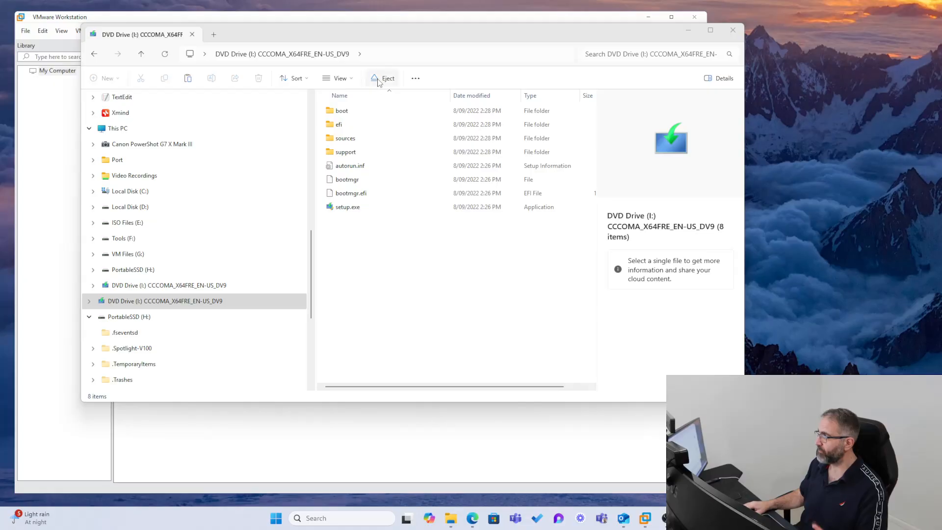
{"action": "left_click", "coordinate": [317, 20]}
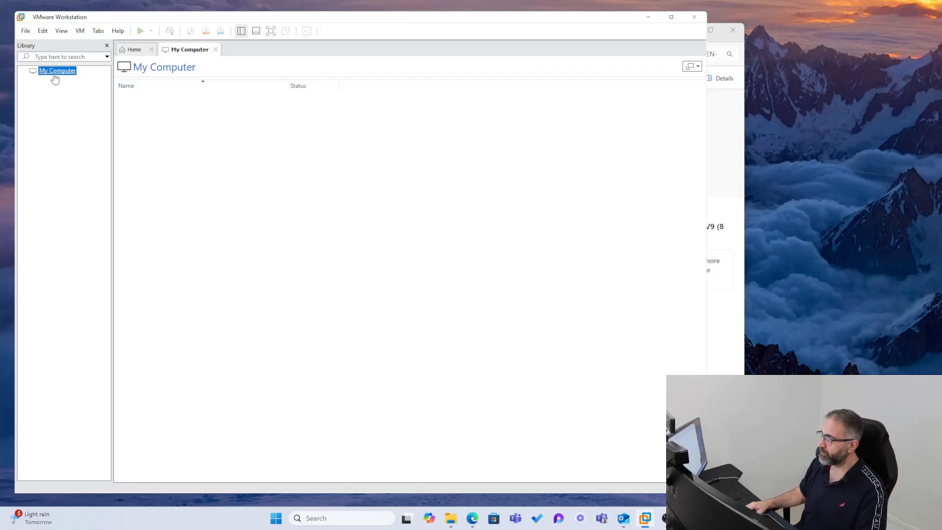
Start a Typical new virtual machine that installs from an ISO disc image, and browse for the image.
{"action": "left_click", "coordinate": [25, 31]}
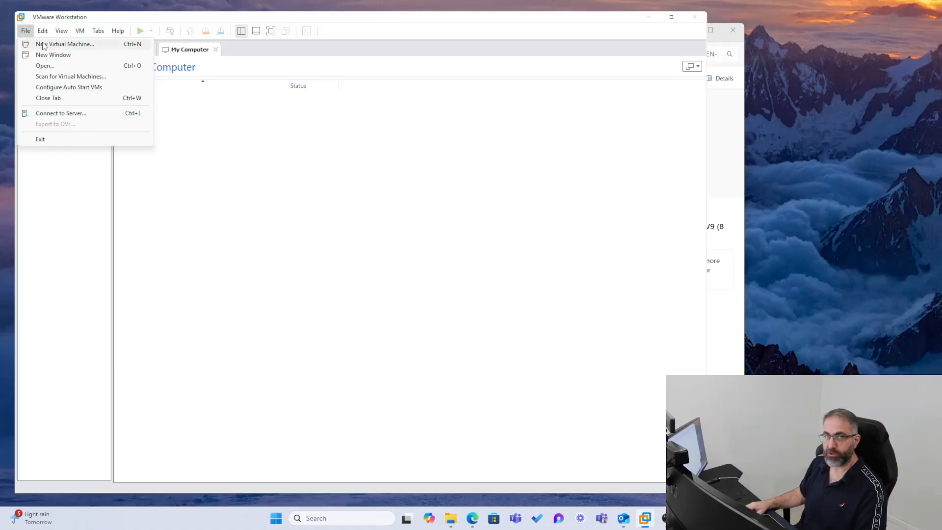
{"action": "left_click", "coordinate": [43, 45]}
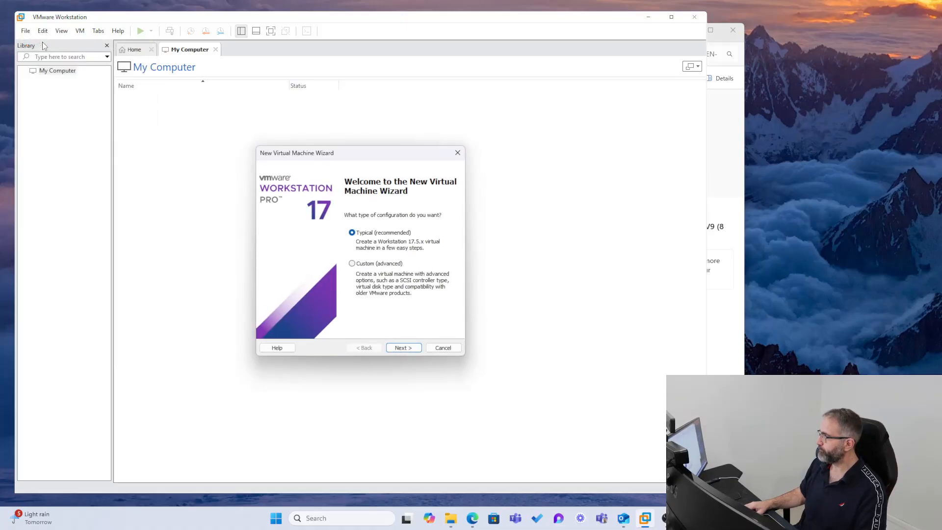
{"action": "left_click", "coordinate": [400, 349]}
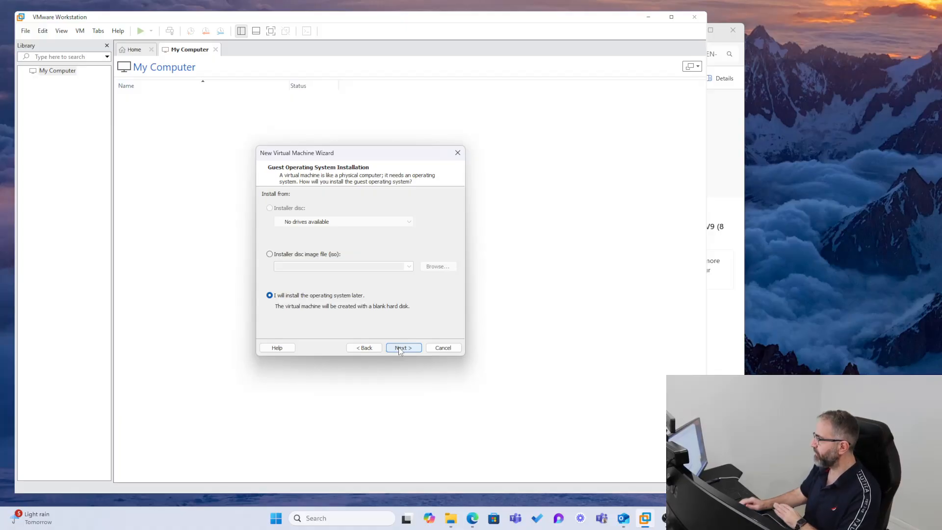
{"action": "left_click", "coordinate": [269, 254]}
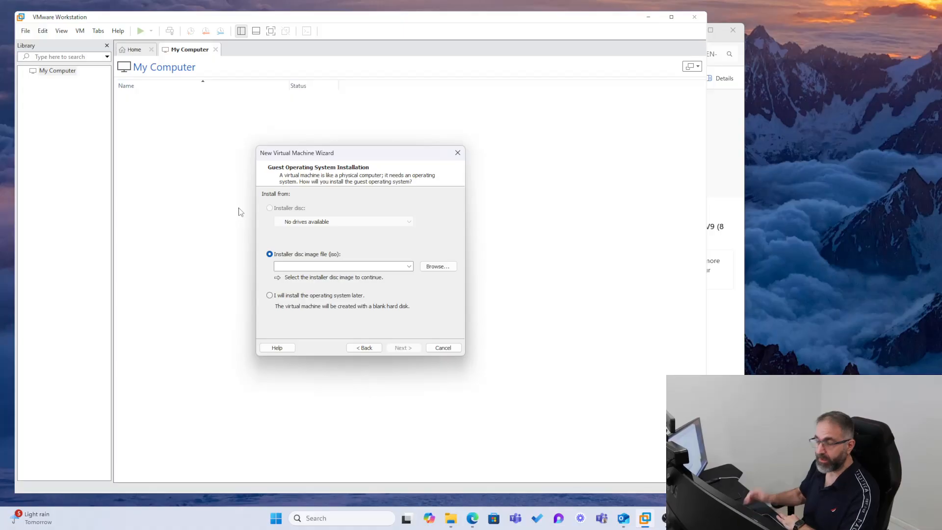
{"action": "left_click", "coordinate": [437, 266]}
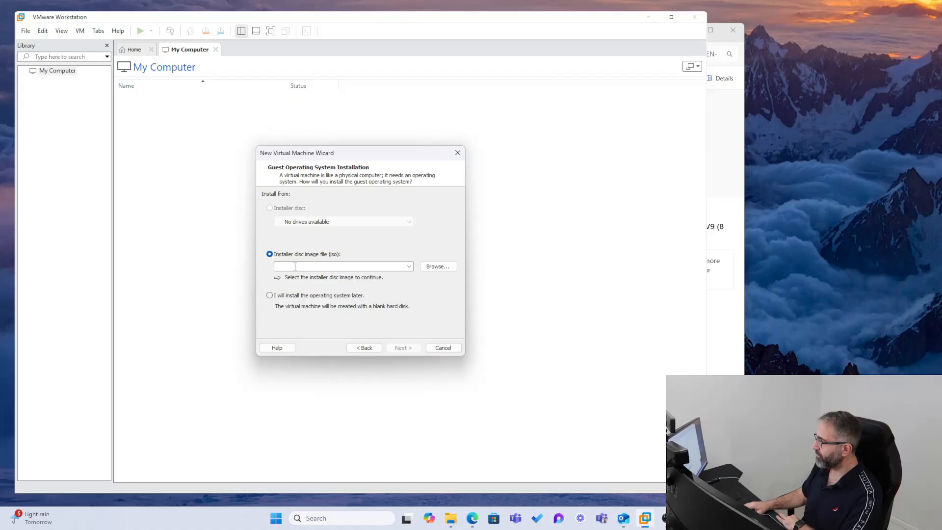
{"action": "left_click", "coordinate": [442, 265]}
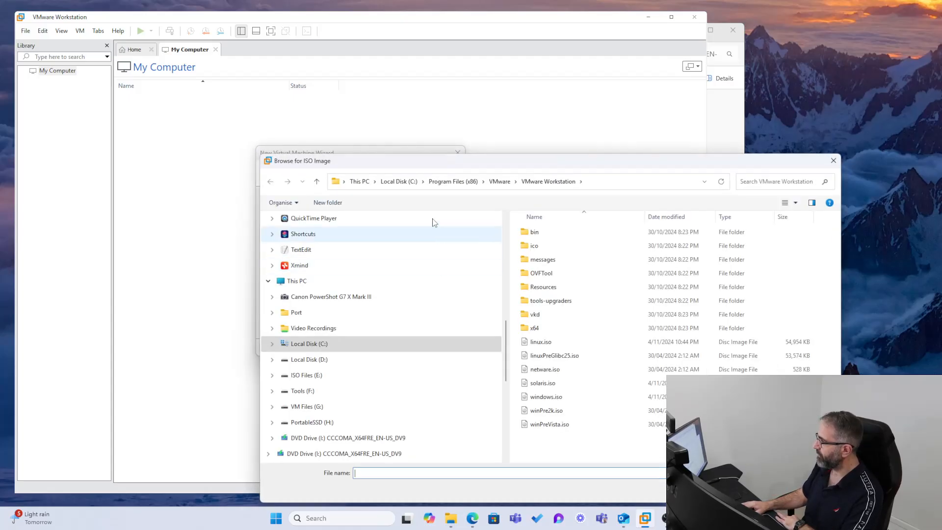
Pick the Windows 10 ISO from ISO Files (E:) > Windows 10 as the installer image and continue.
{"action": "left_click_drag", "start_coordinate": [431, 166], "coordinate": [351, 115]}
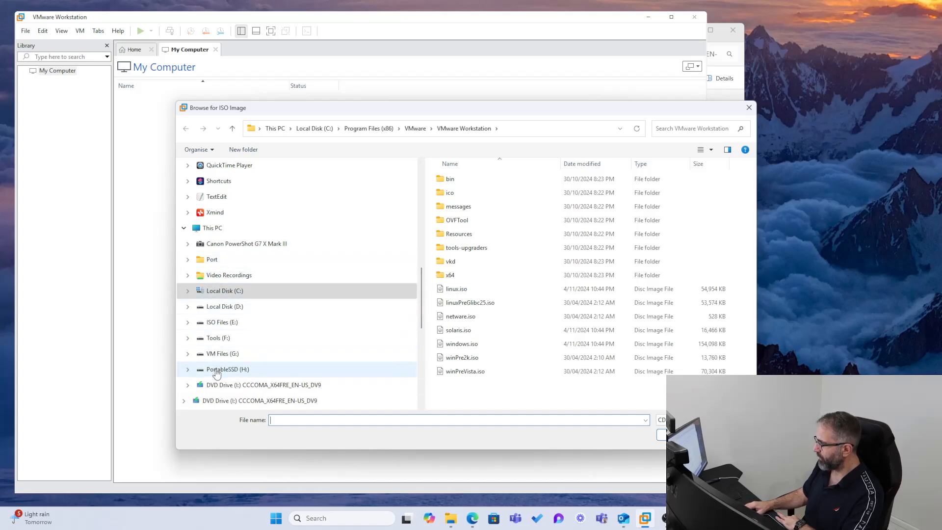
{"action": "left_click", "coordinate": [208, 323]}
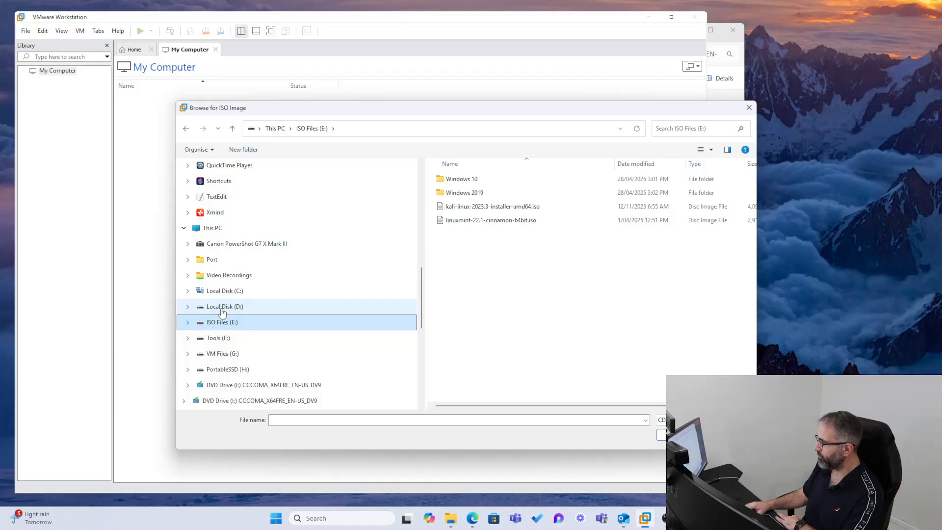
{"action": "double_click", "coordinate": [461, 179]}
{"action": "left_click", "coordinate": [452, 179]}
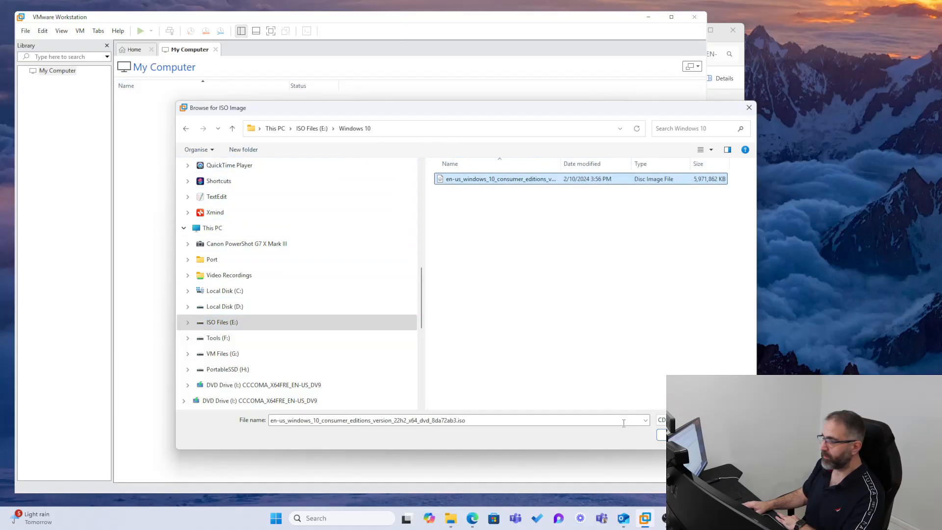
{"action": "left_click", "coordinate": [661, 435]}
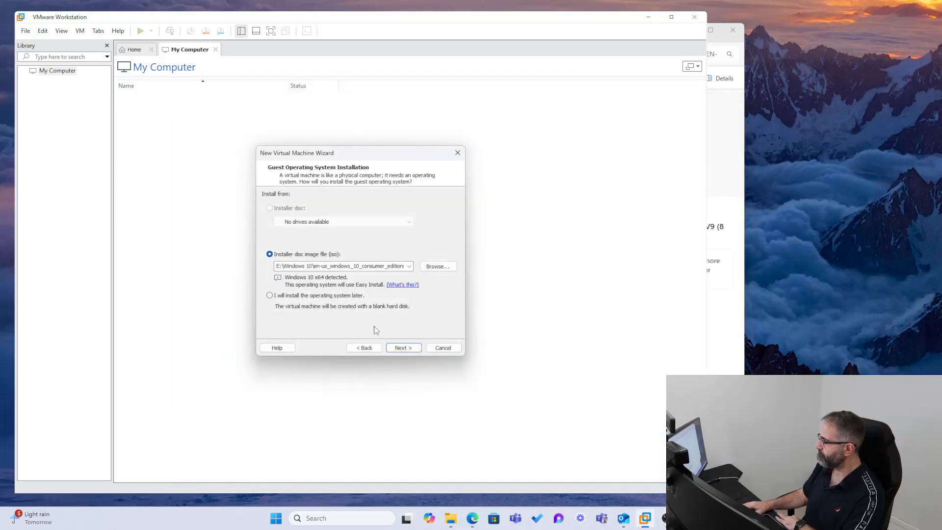
{"action": "left_click", "coordinate": [402, 348]}
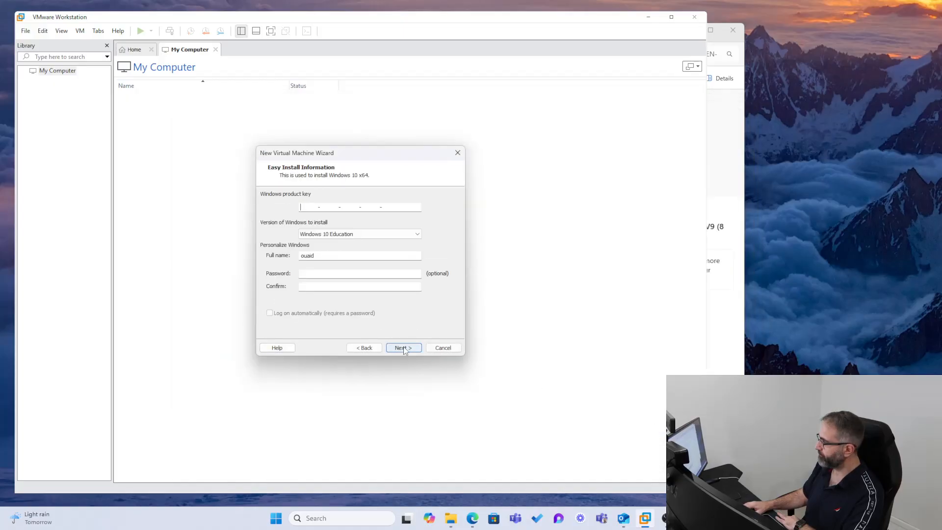
Open the product key text file in the Windows 10 ISO folder.
{"action": "left_click", "coordinate": [451, 518]}
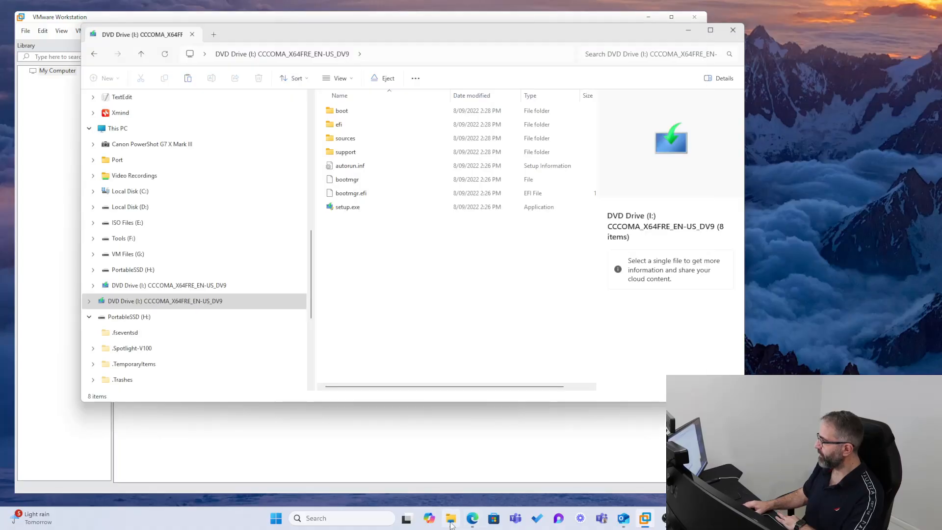
{"action": "left_click", "coordinate": [141, 55]}
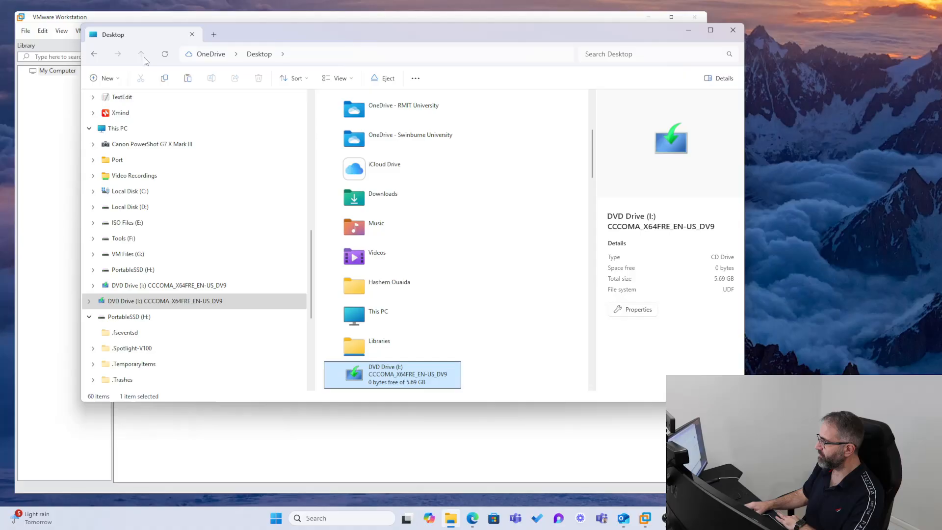
{"action": "left_click", "coordinate": [100, 61]}
{"action": "left_click", "coordinate": [99, 61]}
{"action": "double_click", "coordinate": [338, 126]}
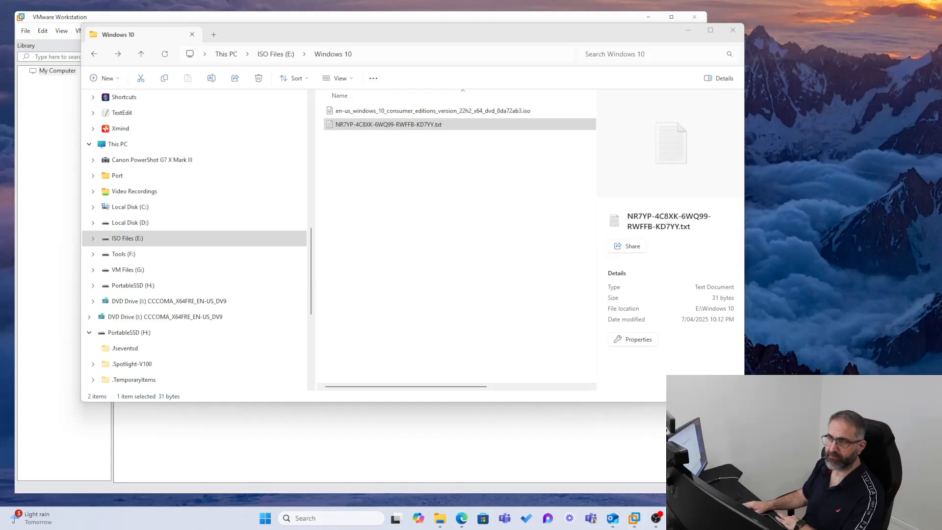
Paste the copied product key into the wizard and replace the Full name with the user's name.
{"action": "left_click", "coordinate": [531, 16]}
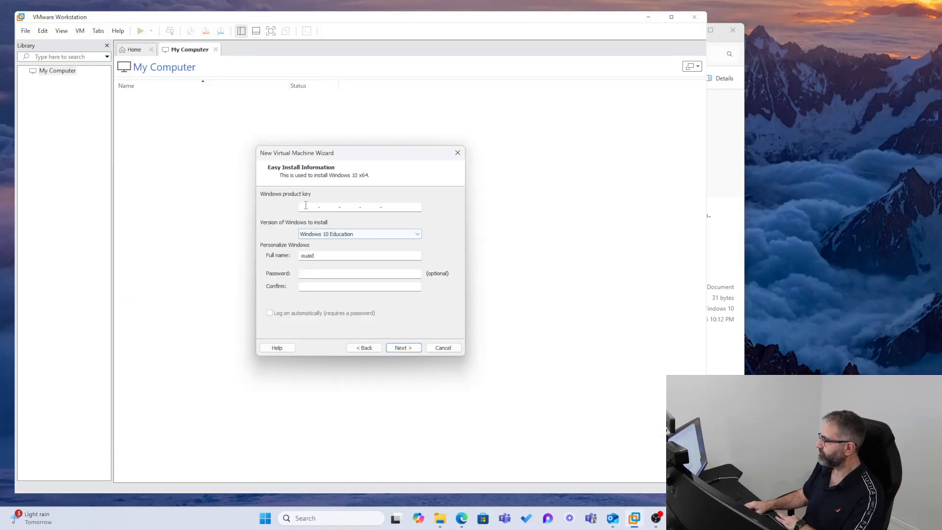
{"action": "right_click", "coordinate": [304, 206]}
{"action": "left_click", "coordinate": [321, 239]}
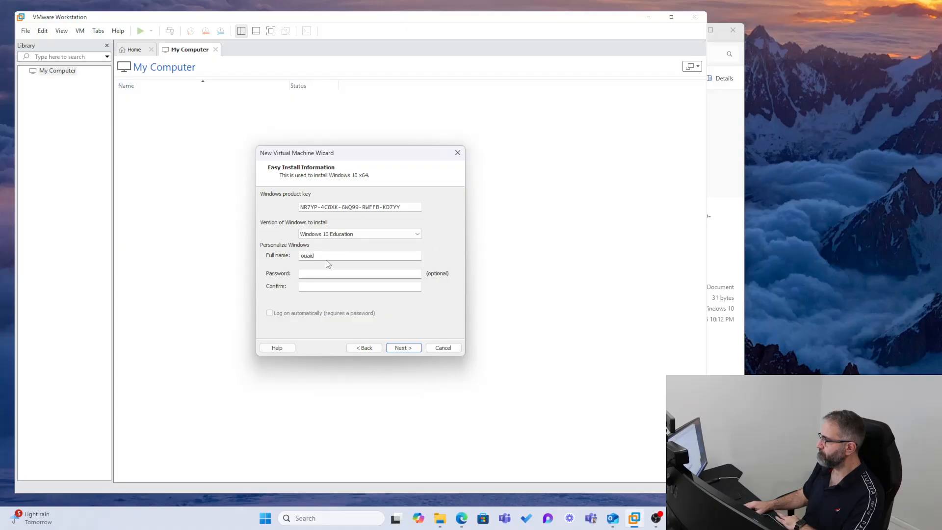
{"action": "left_click", "coordinate": [326, 254]}
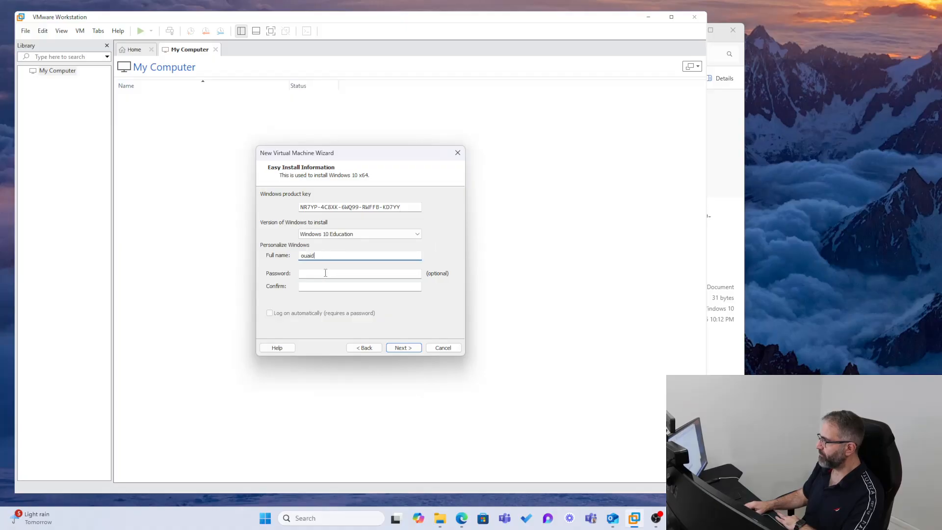
{"action": "left_click", "coordinate": [326, 273]}
{"action": "key", "text": "shift+Tab"}
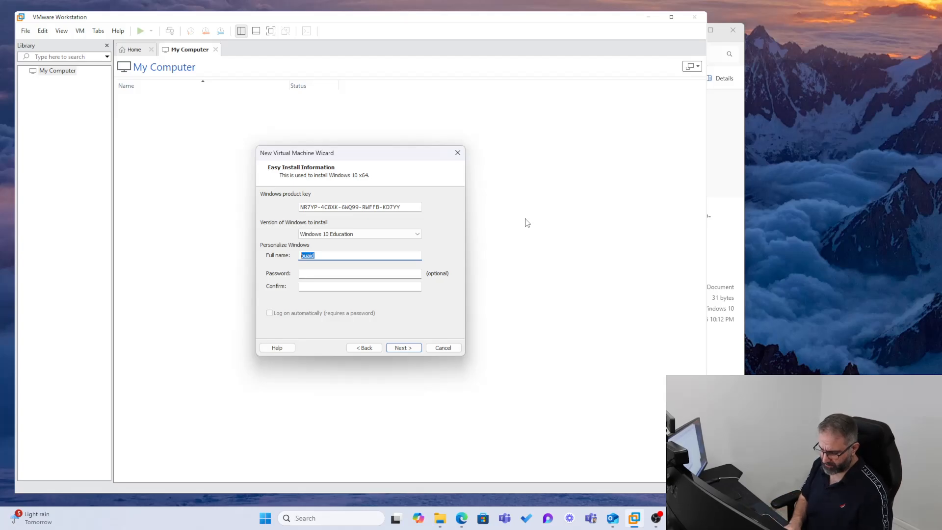
{"action": "type", "text": "win"}
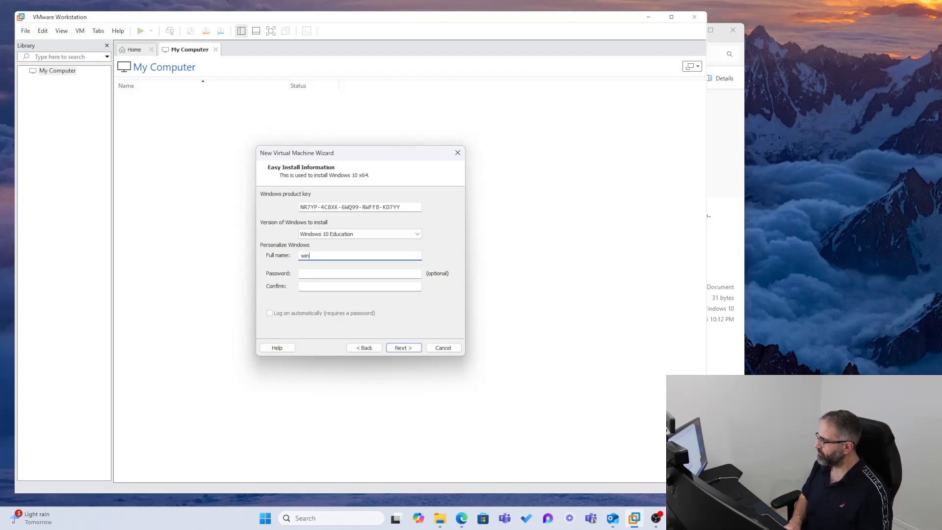
{"action": "type", "text": "dows10"}
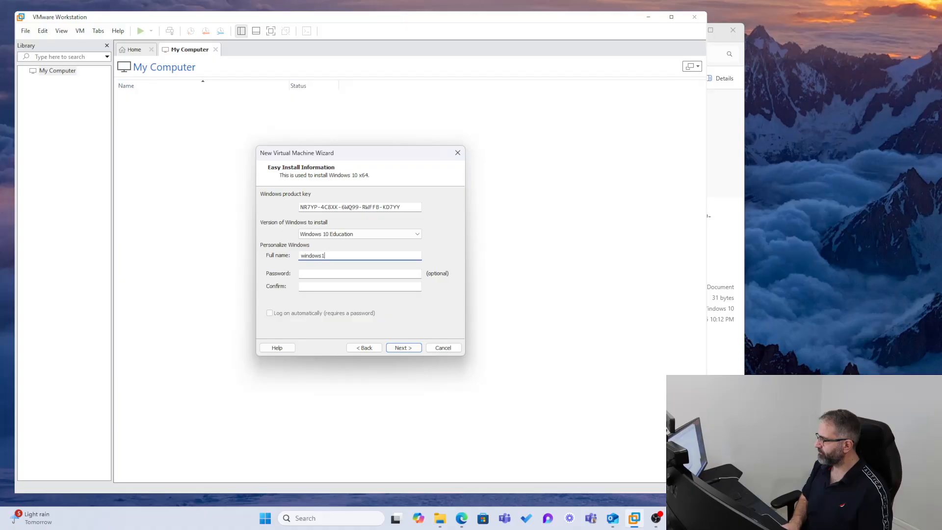
{"action": "key", "text": "BackSpace"}
{"action": "key", "text": "BackSpace"}
{"action": "key", "text": "BackSpace"}
{"action": "key", "text": "BackSpace"}
{"action": "key", "text": "BackSpace"}
{"action": "key", "text": "BackSpace"}
{"action": "key", "text": "BackSpace"}
{"action": "key", "text": "BackSpace"}
{"action": "type", "text": "Harry"}
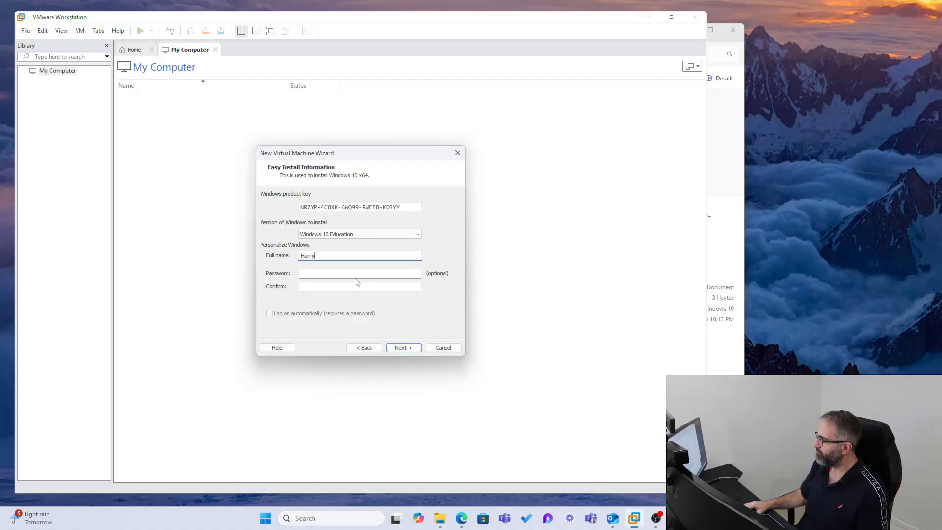
Enter the account password, confirm it, and continue to the next page.
{"action": "left_click", "coordinate": [343, 272]}
{"action": "type", "text": "p"}
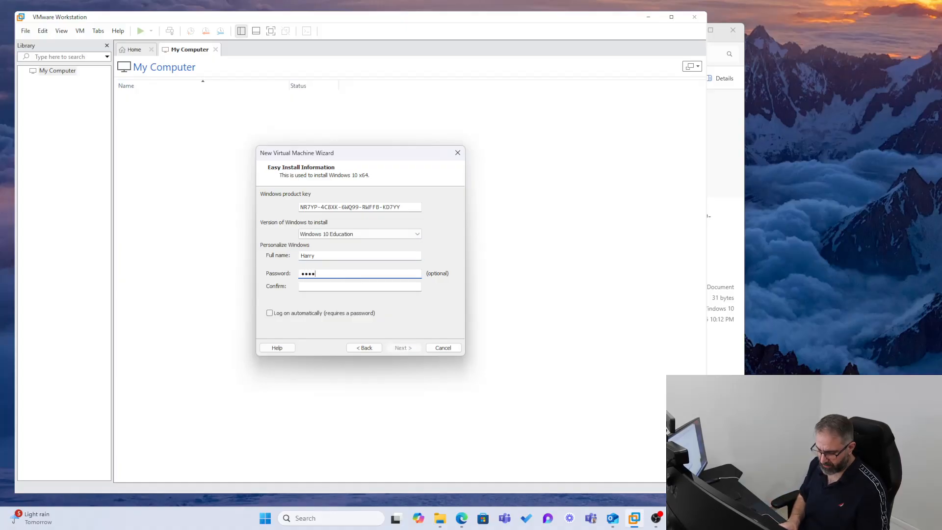
{"action": "type", "text": "assword1"}
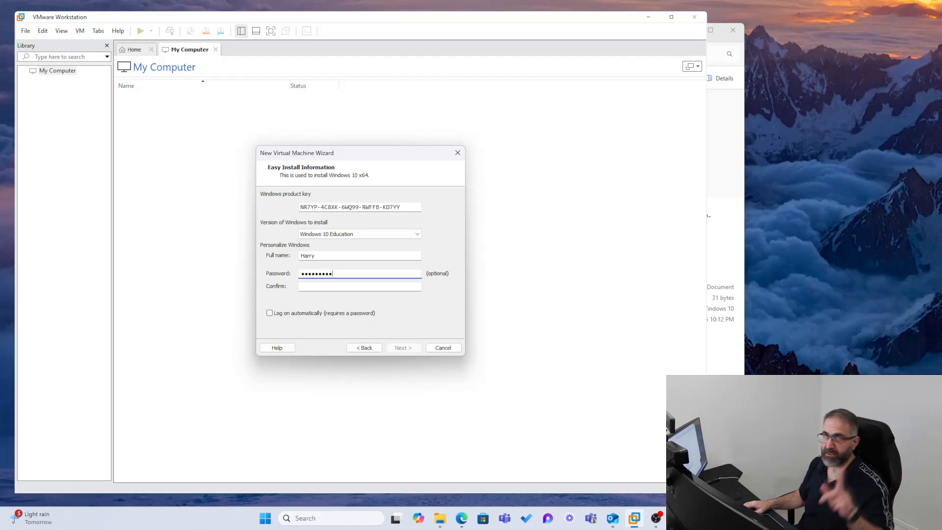
{"action": "left_click", "coordinate": [344, 286]}
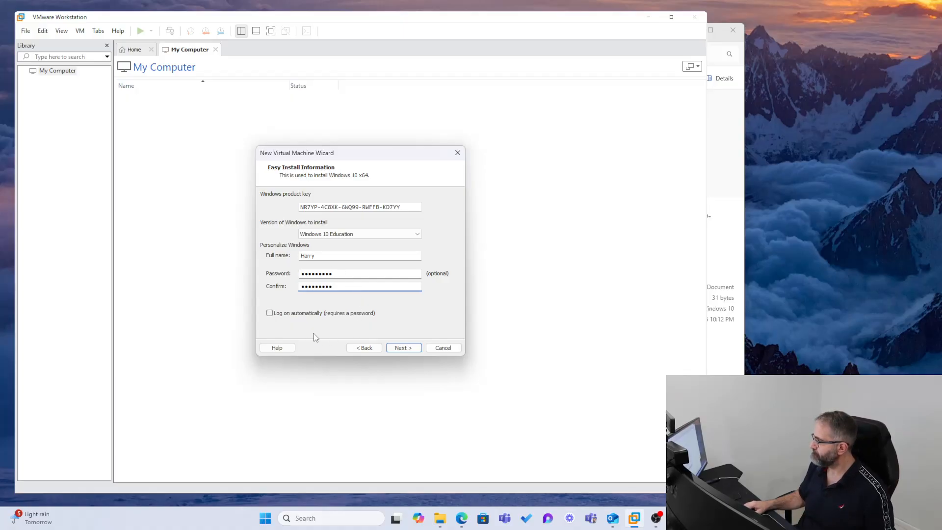
{"action": "left_click", "coordinate": [402, 347]}
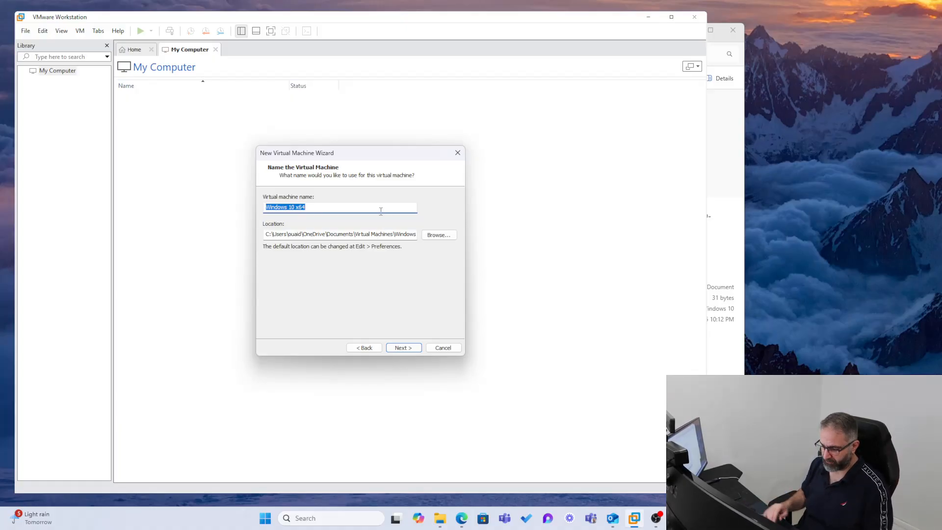
Name the VM Windows10, browse the folder picker, then cancel to keep Documents\Virtual Machines.
{"action": "type", "text": "Windows"}
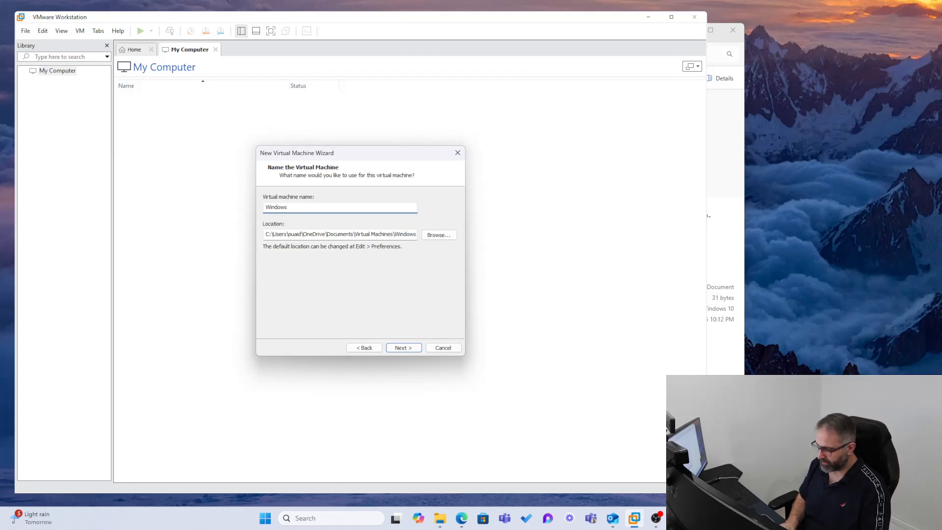
{"action": "left_click", "coordinate": [439, 235]}
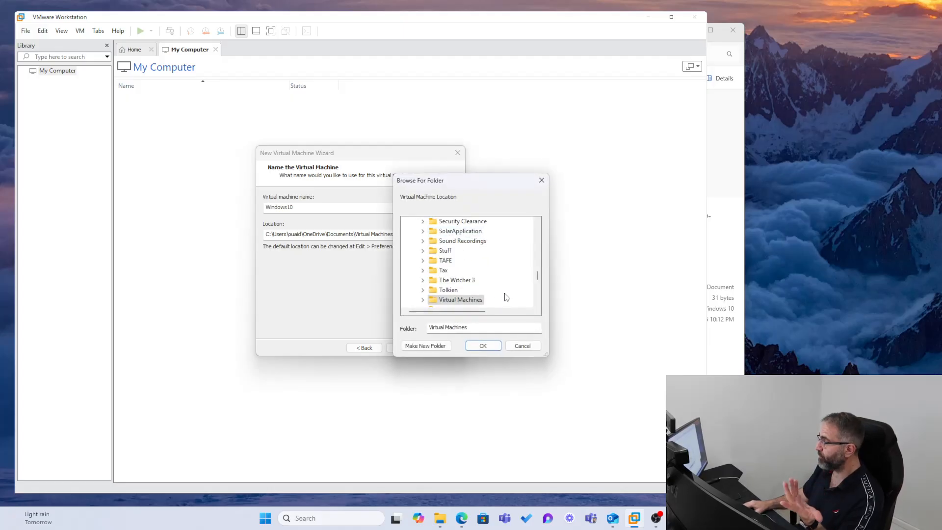
{"action": "scroll", "coordinate": [506, 284], "scroll_direction": "down", "scroll_amount": 5}
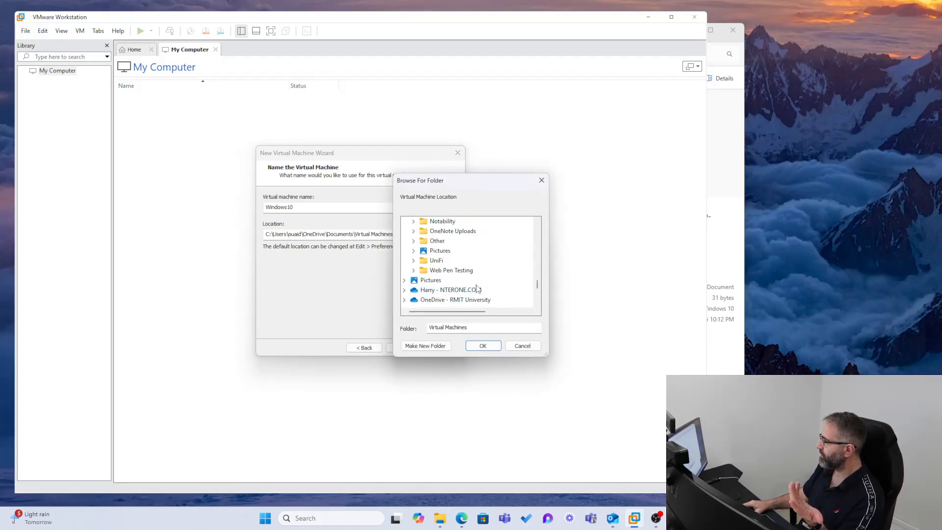
{"action": "scroll", "coordinate": [475, 289], "scroll_direction": "down", "scroll_amount": 2}
{"action": "scroll", "coordinate": [468, 289], "scroll_direction": "down", "scroll_amount": 2}
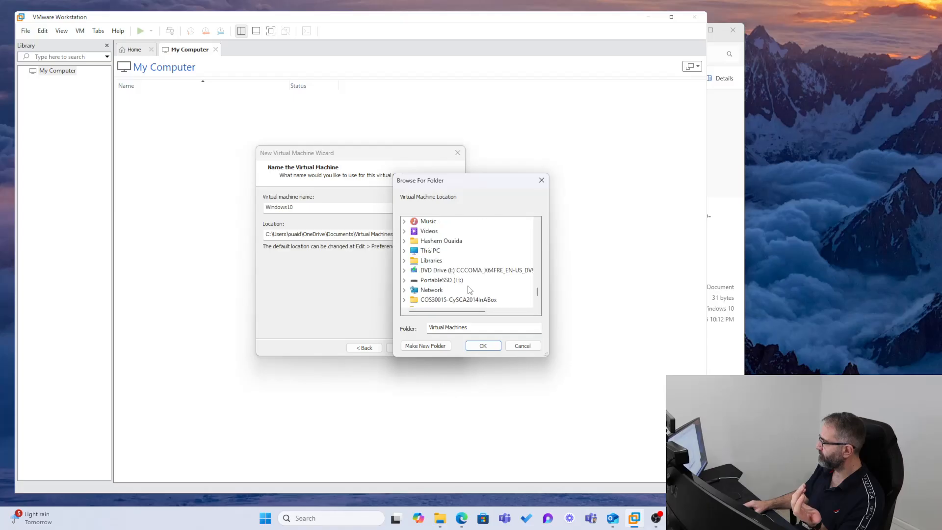
{"action": "scroll", "coordinate": [471, 289], "scroll_direction": "up", "scroll_amount": 10}
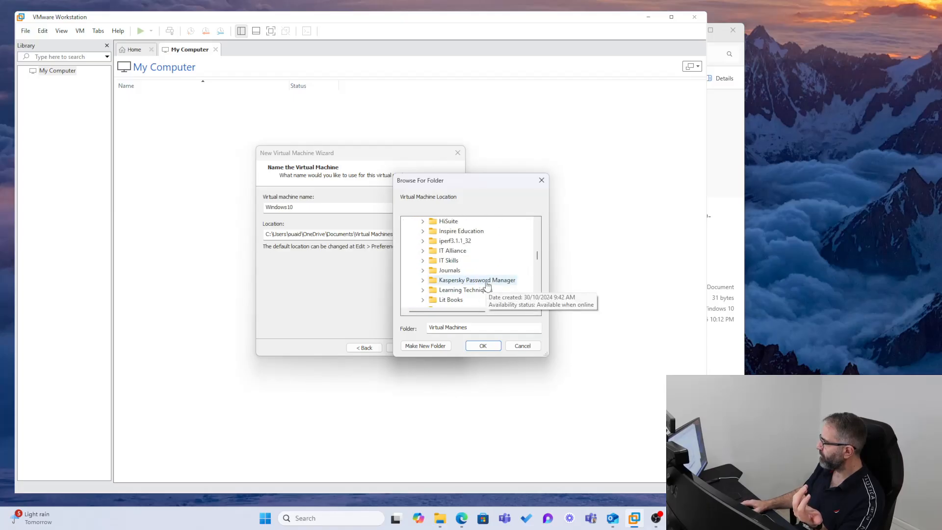
{"action": "left_click_drag", "start_coordinate": [537, 257], "coordinate": [537, 198]}
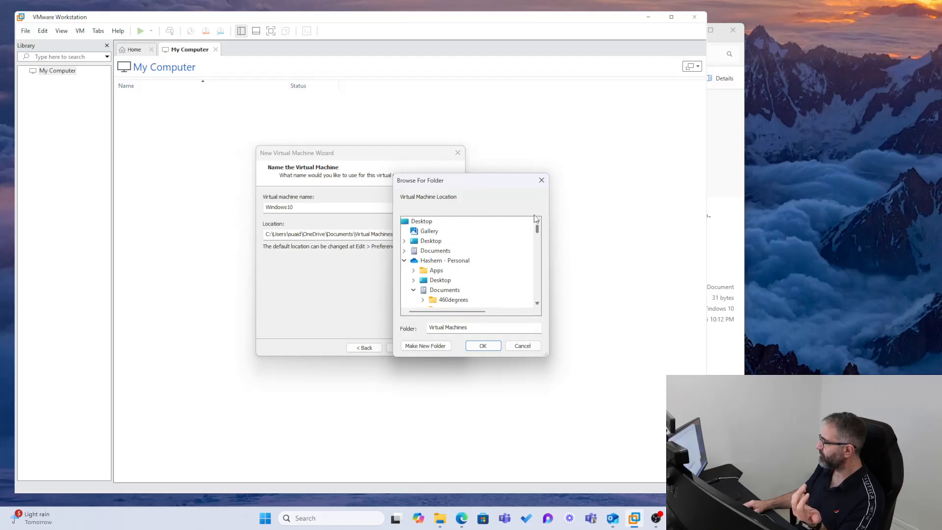
{"action": "left_click", "coordinate": [404, 260]}
{"action": "scroll", "coordinate": [433, 294], "scroll_direction": "down", "scroll_amount": 5}
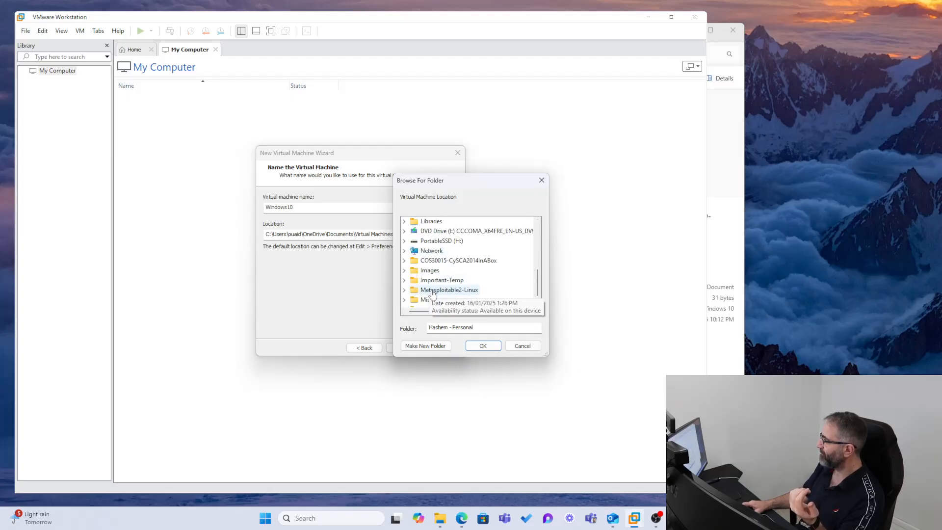
{"action": "scroll", "coordinate": [455, 292], "scroll_direction": "up", "scroll_amount": 5}
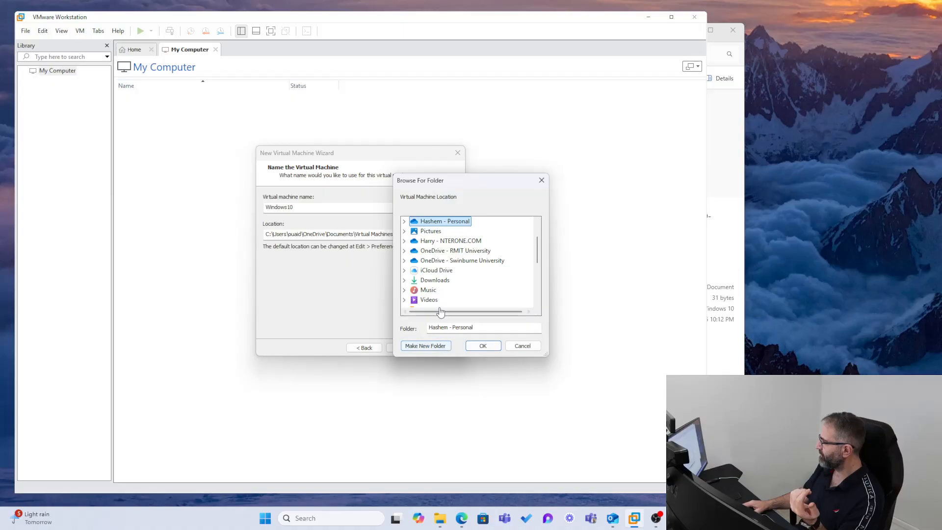
{"action": "scroll", "coordinate": [440, 309], "scroll_direction": "up", "scroll_amount": 1}
{"action": "scroll", "coordinate": [447, 279], "scroll_direction": "down", "scroll_amount": 4}
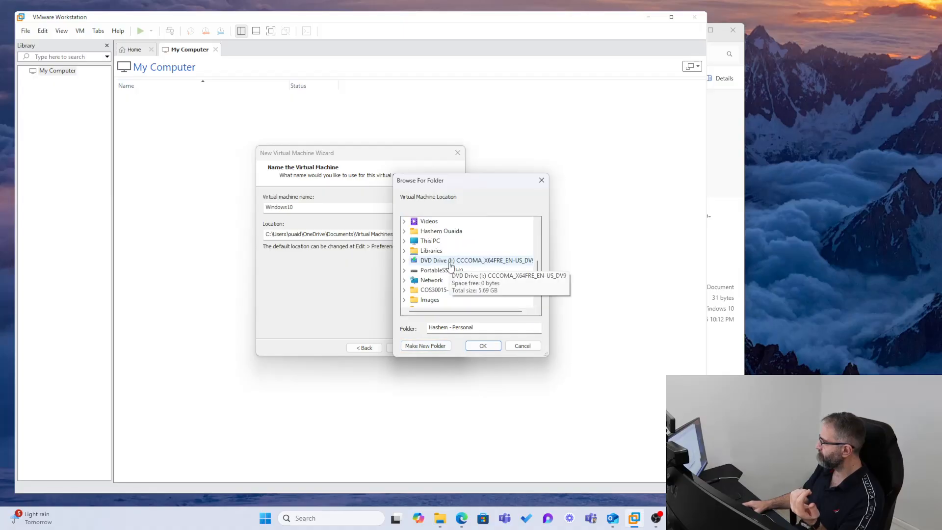
{"action": "scroll", "coordinate": [450, 266], "scroll_direction": "down", "scroll_amount": 2}
{"action": "scroll", "coordinate": [486, 297], "scroll_direction": "up", "scroll_amount": 6}
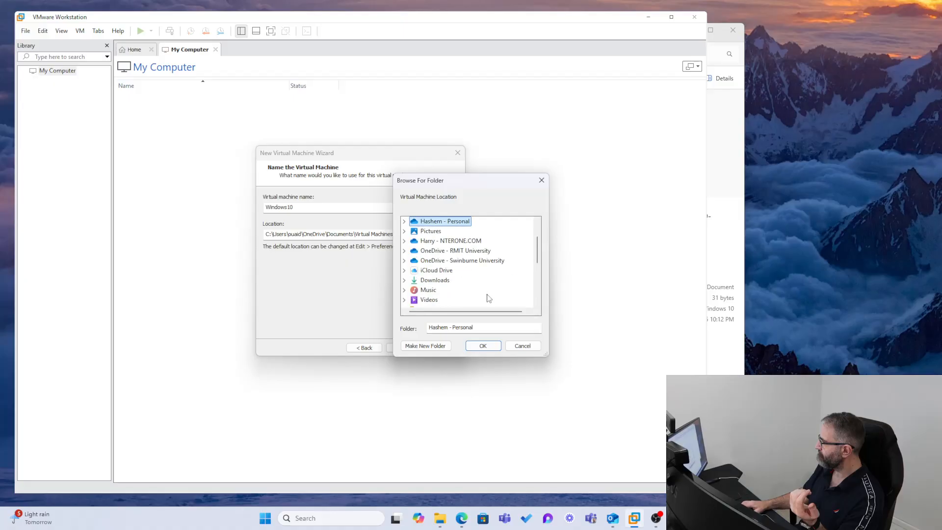
{"action": "left_click", "coordinate": [515, 346]}
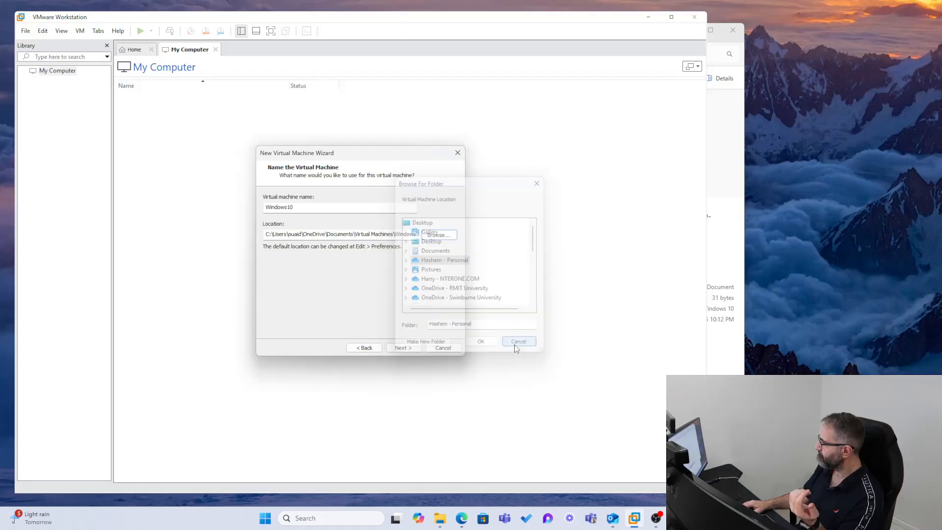
In File Explorer, navigate up to This PC and open the VM Files (G:) drive.
{"action": "left_click", "coordinate": [442, 516]}
{"action": "left_click_drag", "start_coordinate": [328, 33], "coordinate": [480, 90]}
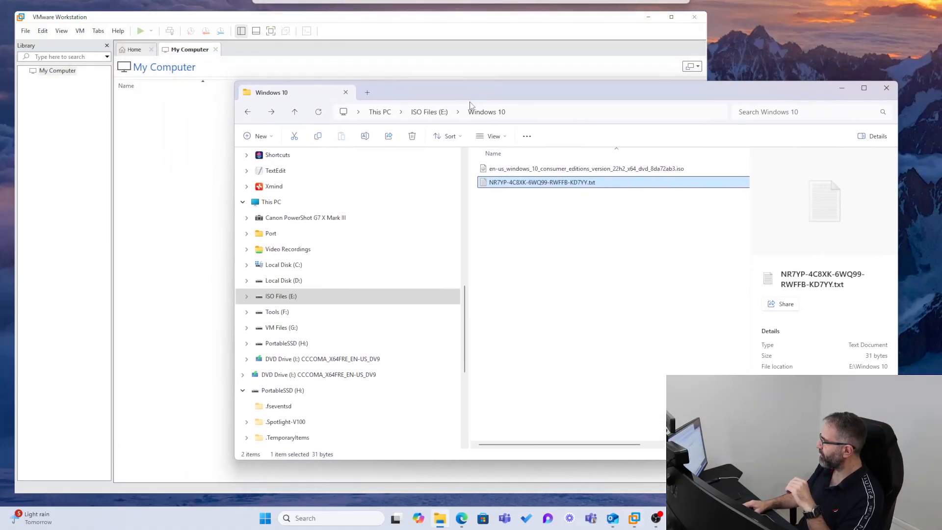
{"action": "left_click", "coordinate": [428, 112]}
{"action": "left_click", "coordinate": [384, 112]}
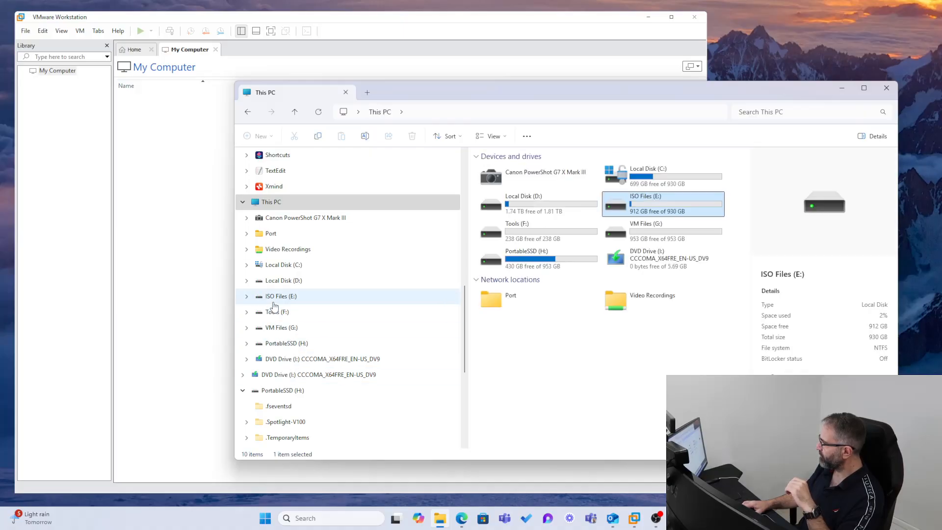
{"action": "left_click", "coordinate": [646, 237]}
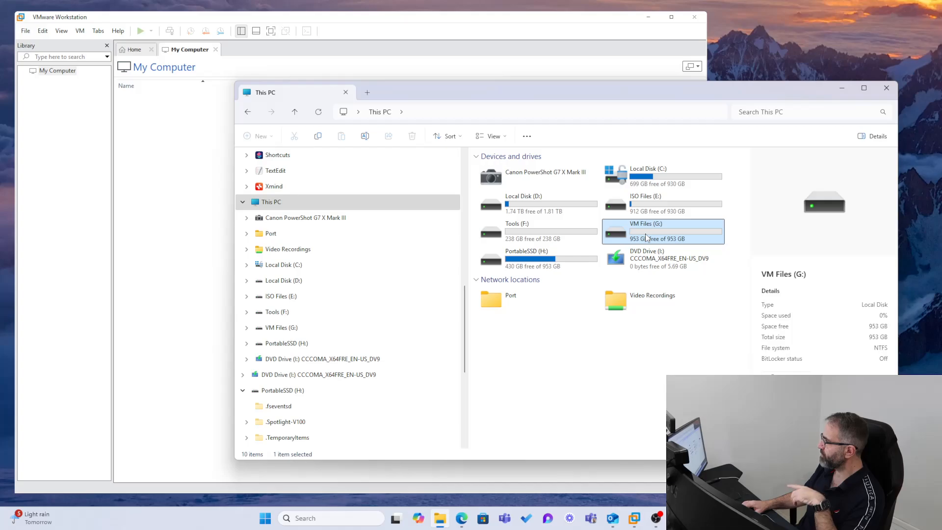
{"action": "double_click", "coordinate": [646, 238]}
{"action": "left_click_drag", "start_coordinate": [525, 97], "coordinate": [420, 80]}
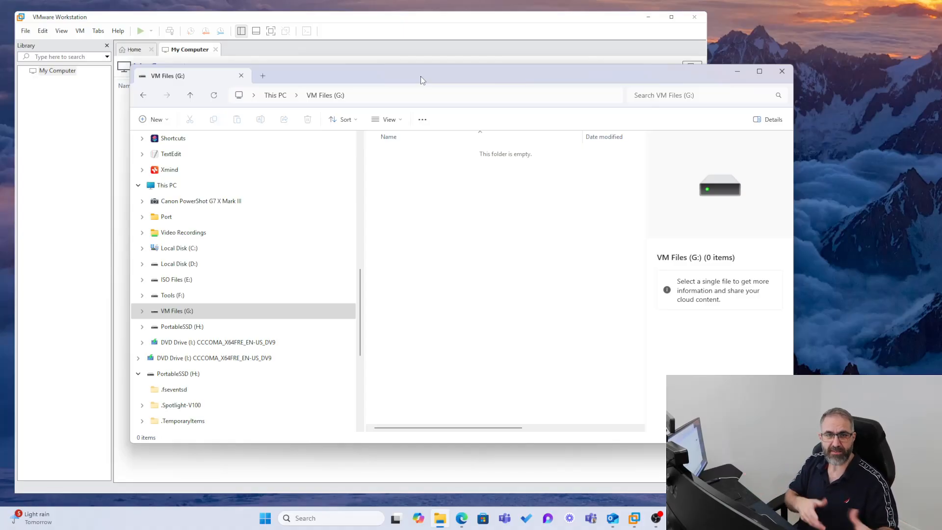
Create a new folder named Windows10 Hard Drive on the G: drive.
{"action": "right_click", "coordinate": [430, 195]}
{"action": "mouse_move", "coordinate": [468, 275]}
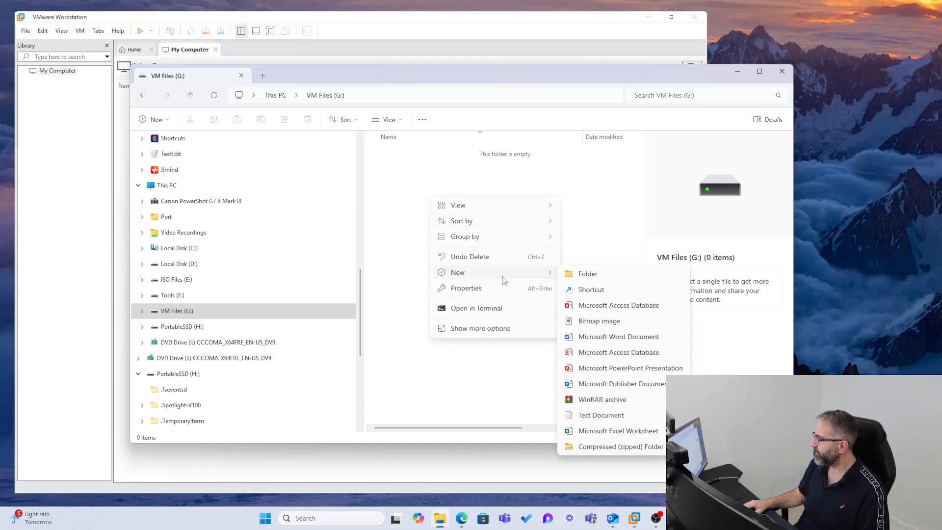
{"action": "left_click", "coordinate": [562, 272]}
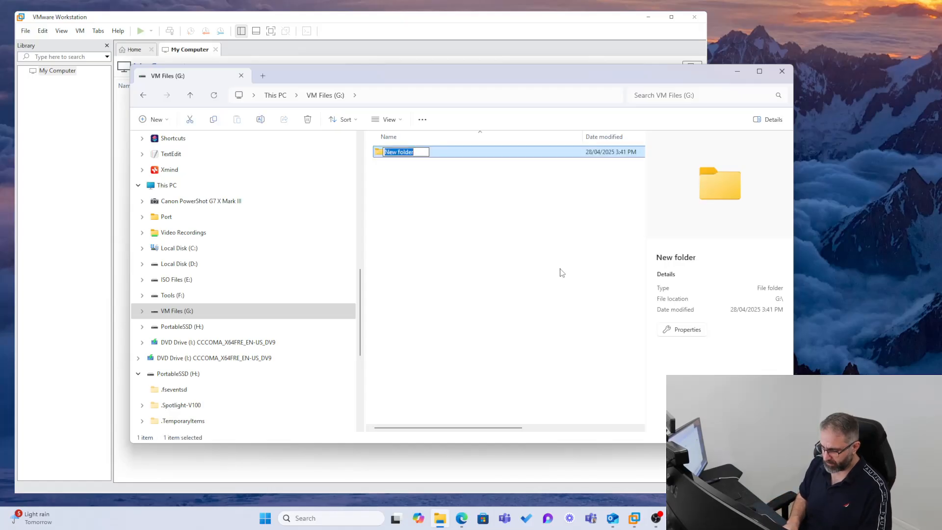
{"action": "type", "text": "Windows "}
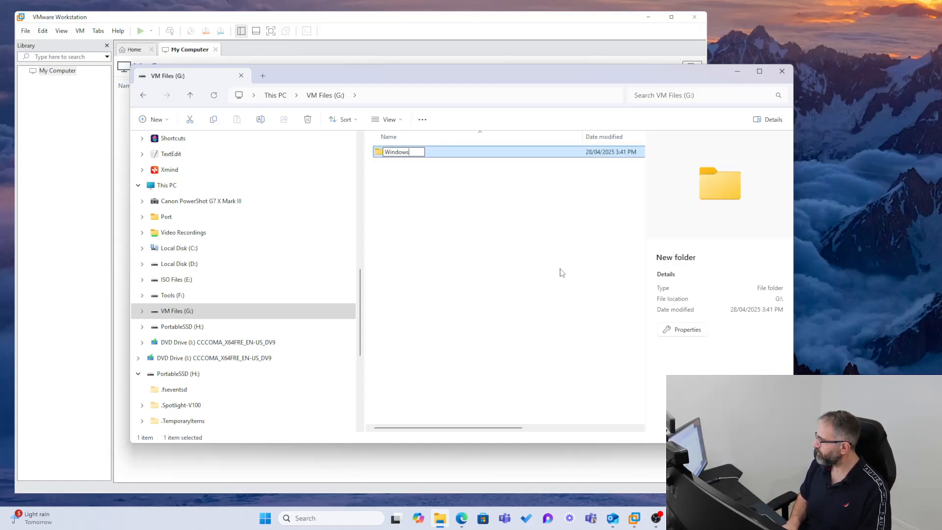
{"action": "type", "text": "10 Hard Drive"}
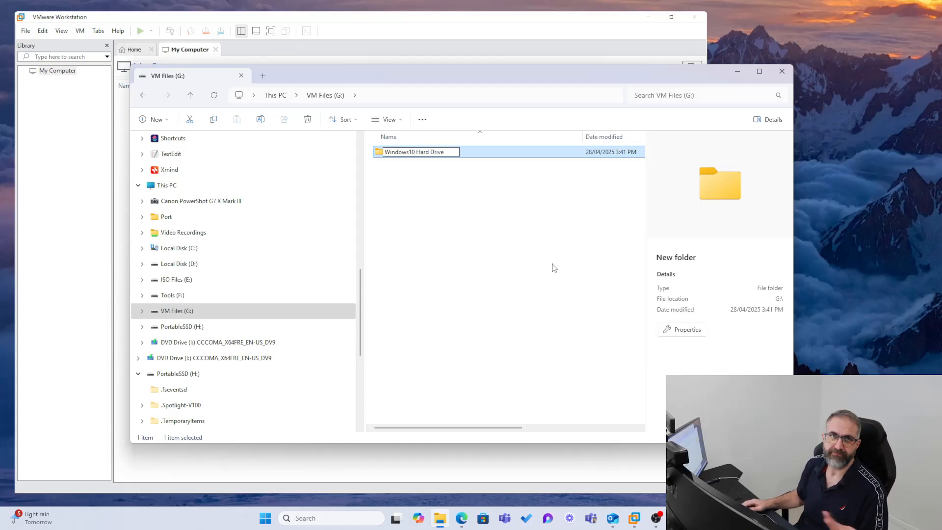
{"action": "key", "text": "Return"}
{"action": "left_click", "coordinate": [525, 248]}
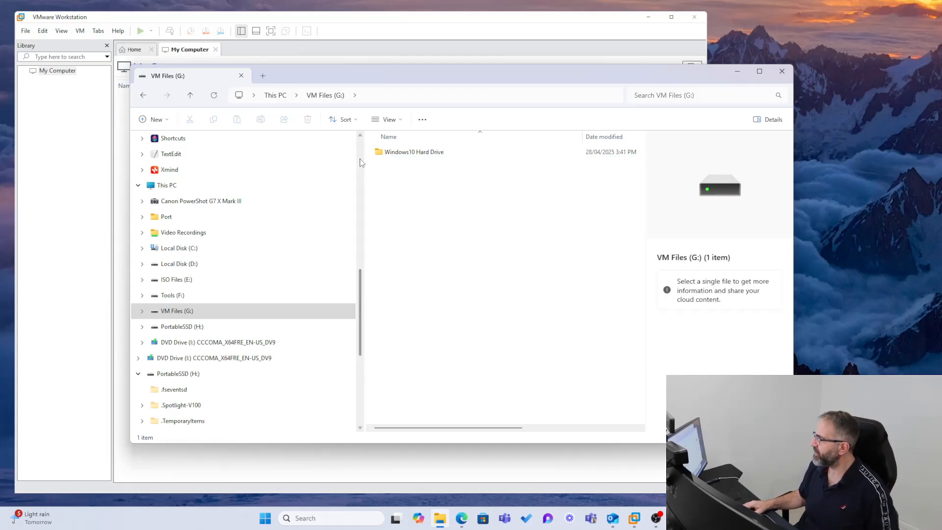
Open the Windows10 Hard Drive folder and copy its path from the address bar.
{"action": "double_click", "coordinate": [378, 152]}
{"action": "left_click", "coordinate": [373, 96]}
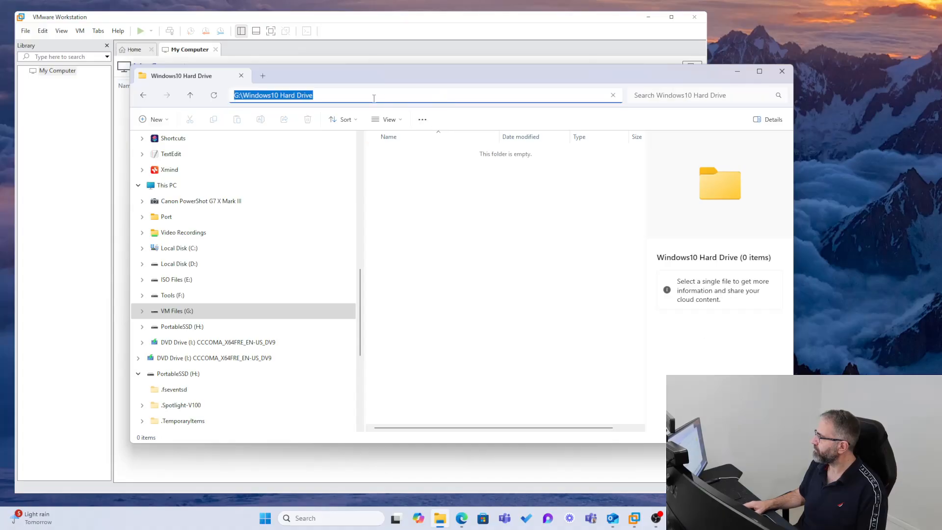
{"action": "right_click", "coordinate": [296, 96]}
{"action": "left_click", "coordinate": [322, 120]}
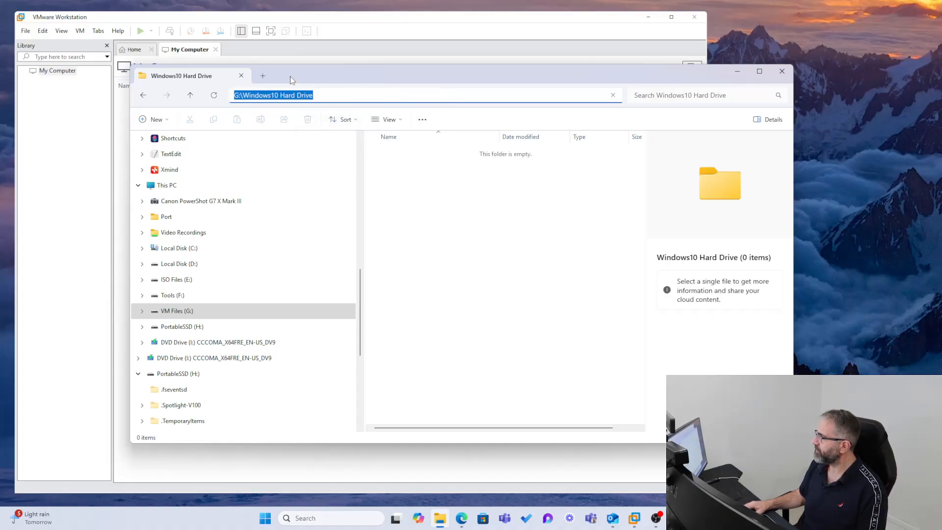
{"action": "left_click", "coordinate": [214, 52]}
{"action": "double_click", "coordinate": [340, 235]}
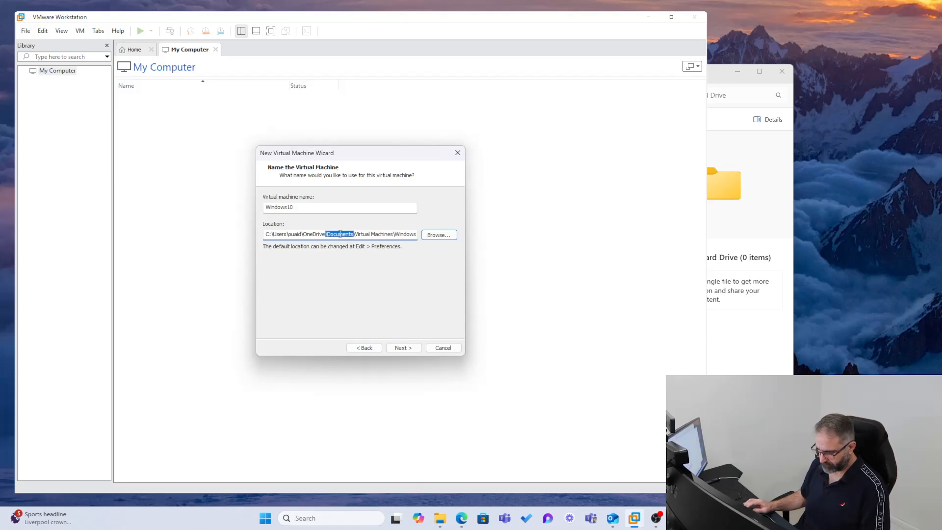
Paste G:\Windows10 Hard Drive as the location and accept a 60 GB split disk.
{"action": "key", "text": "ctrl+a"}
{"action": "key", "text": "ctrl+v"}
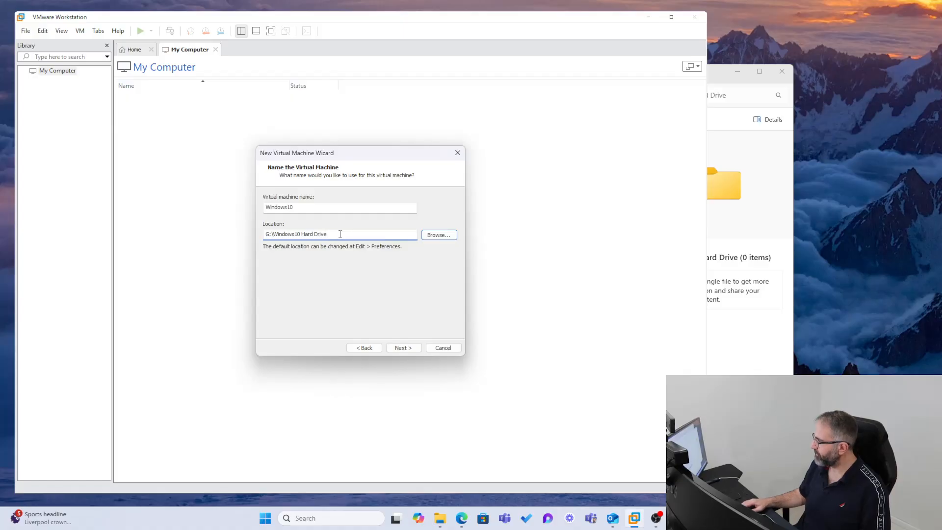
{"action": "left_click", "coordinate": [402, 348]}
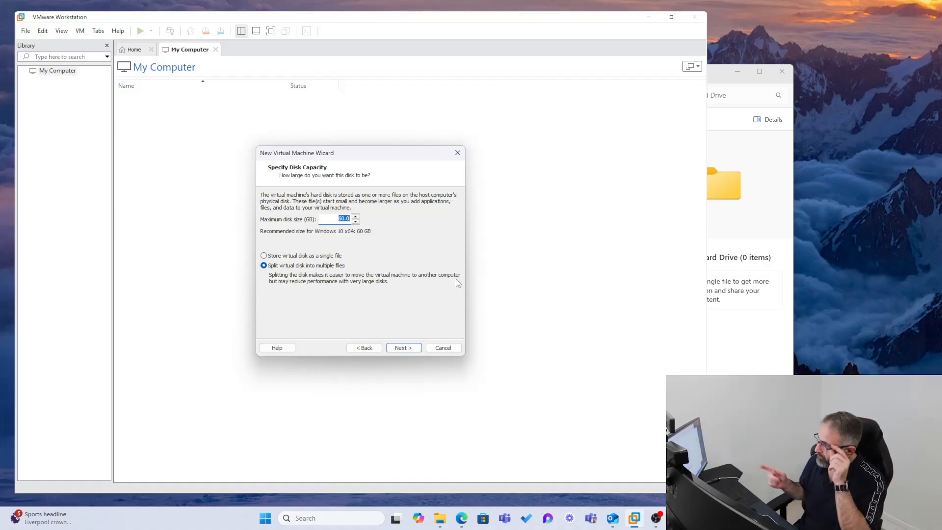
{"action": "left_click", "coordinate": [402, 348]}
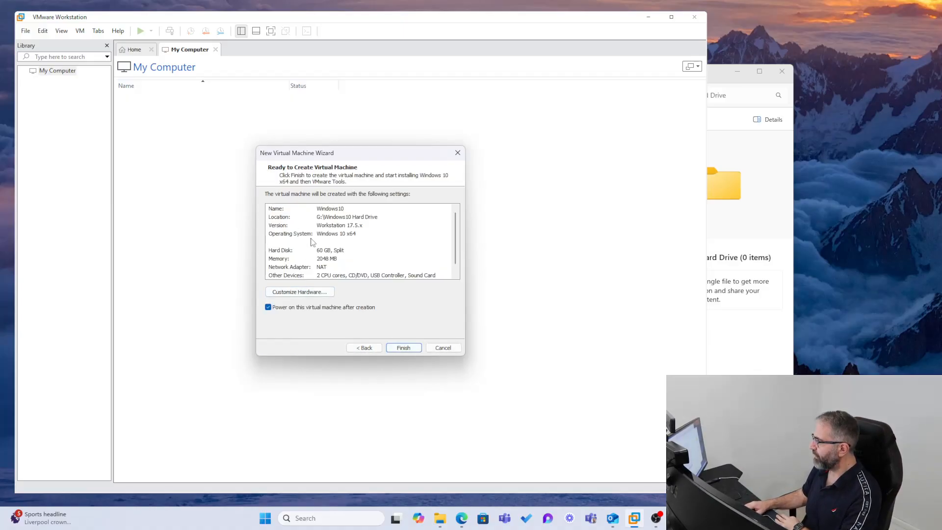
Customize hardware to give the machine 3824 MB (about 3.7 GB) of memory.
{"action": "left_click", "coordinate": [296, 293]}
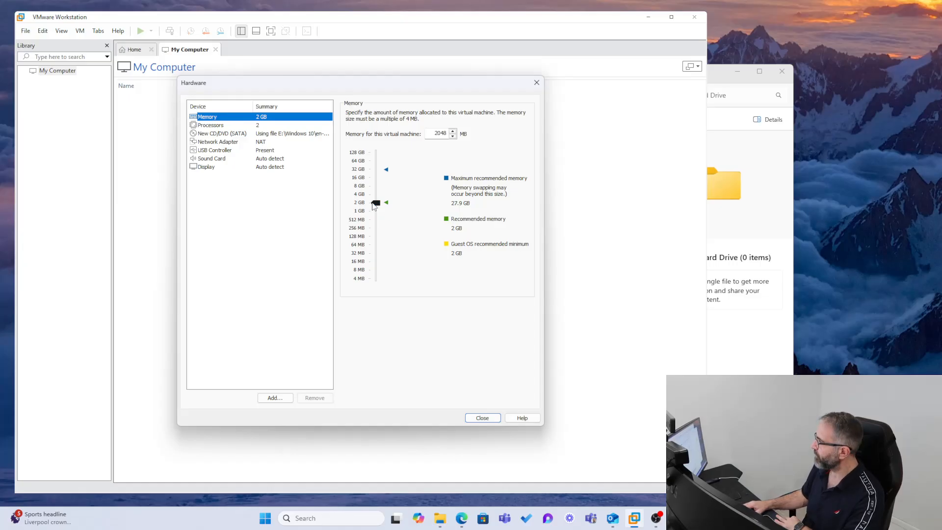
{"action": "left_click_drag", "start_coordinate": [376, 202], "coordinate": [377, 192]}
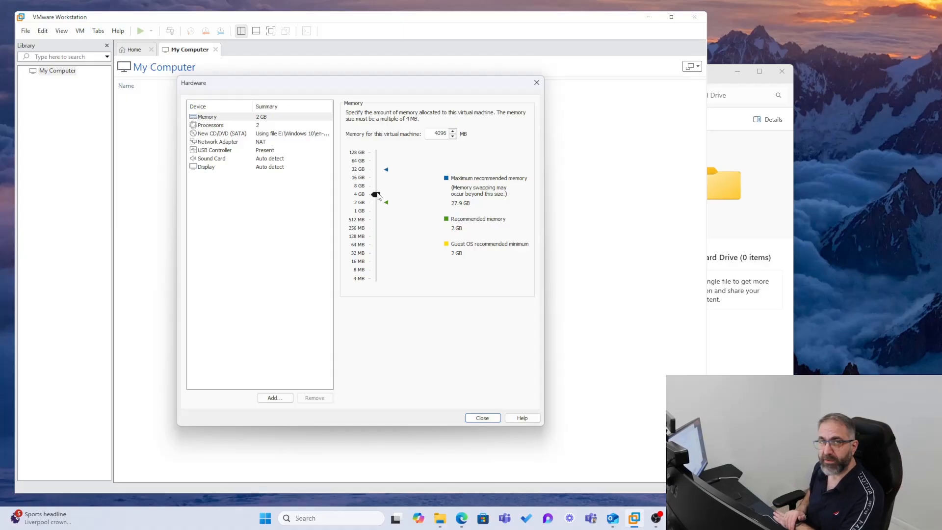
{"action": "left_click_drag", "start_coordinate": [377, 196], "coordinate": [373, 195]}
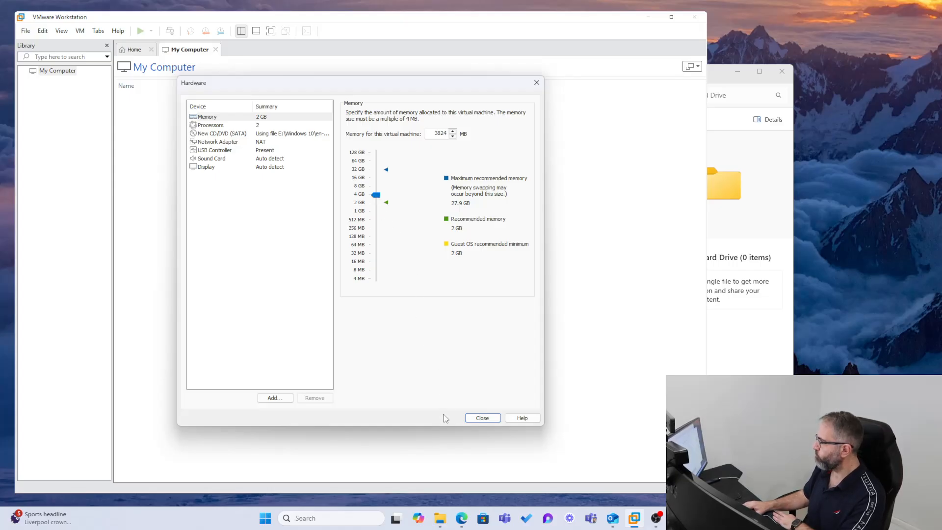
{"action": "left_click", "coordinate": [213, 141]}
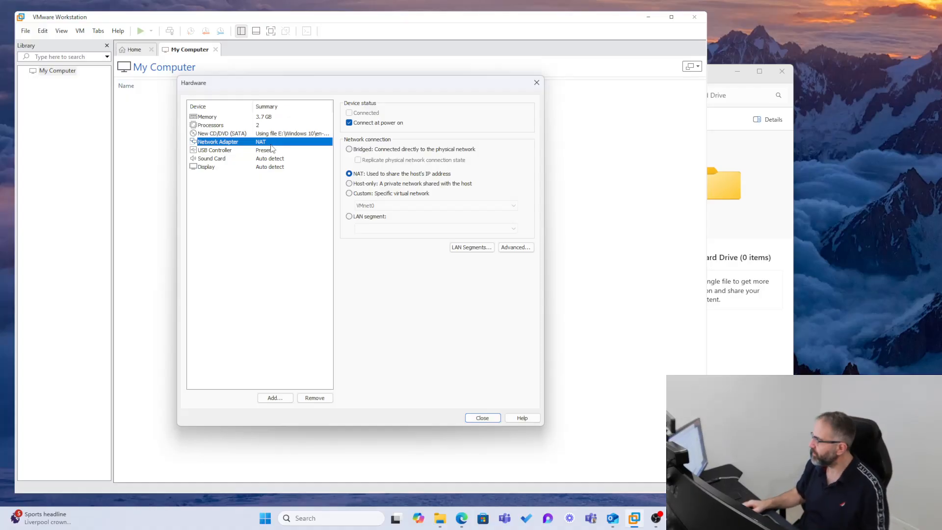
Set the network adapter to Bridged, review processors, and close the hardware dialog.
{"action": "left_click", "coordinate": [349, 150]}
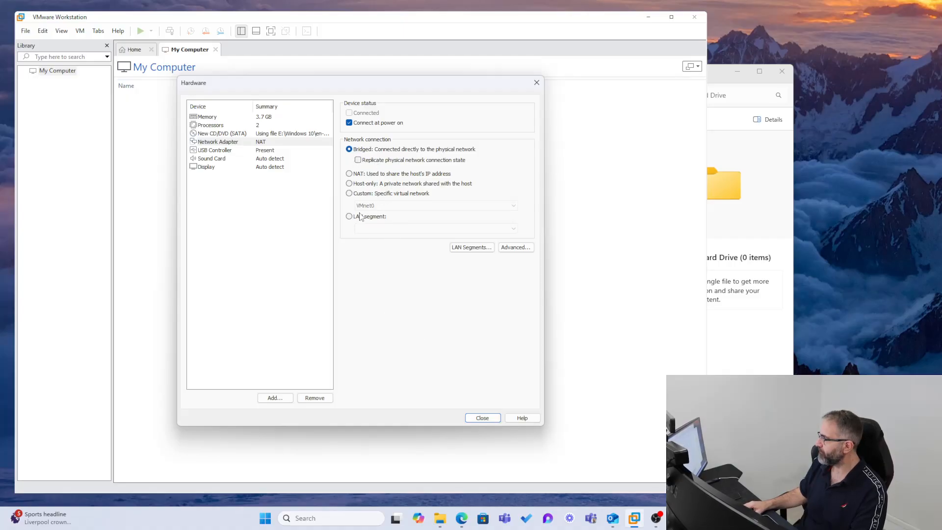
{"action": "left_click", "coordinate": [349, 184]}
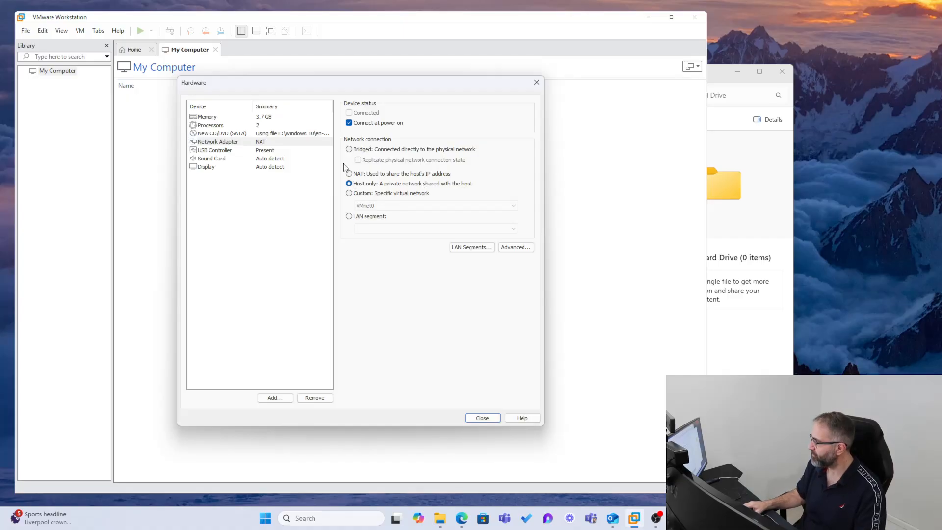
{"action": "left_click", "coordinate": [349, 149]}
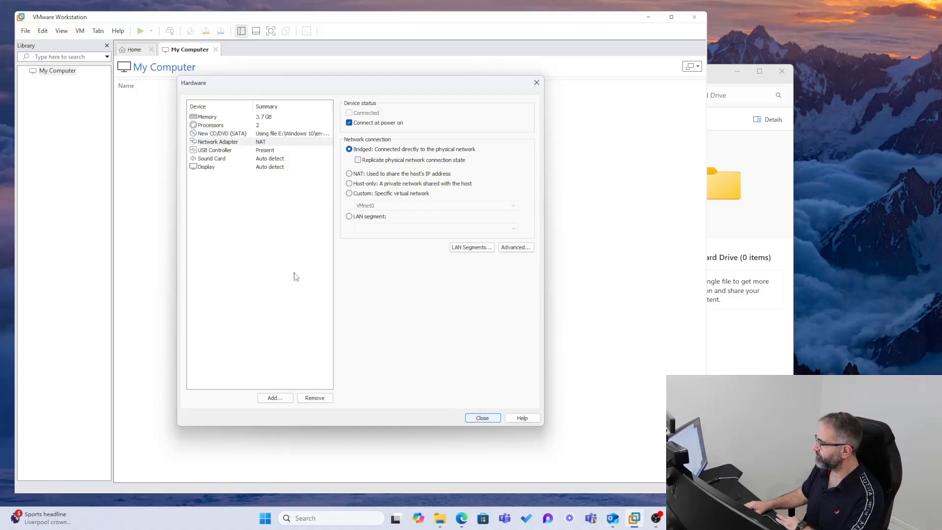
{"action": "left_click", "coordinate": [203, 127]}
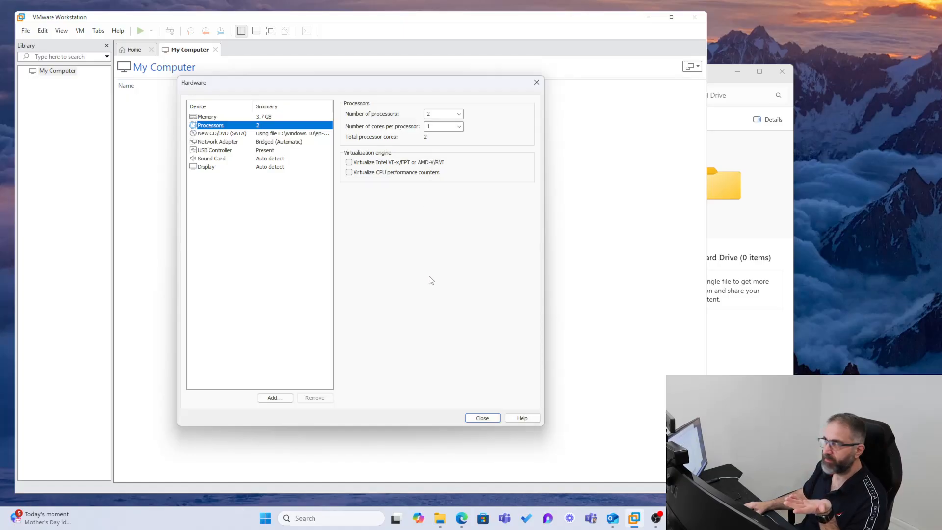
{"action": "left_click", "coordinate": [482, 418]}
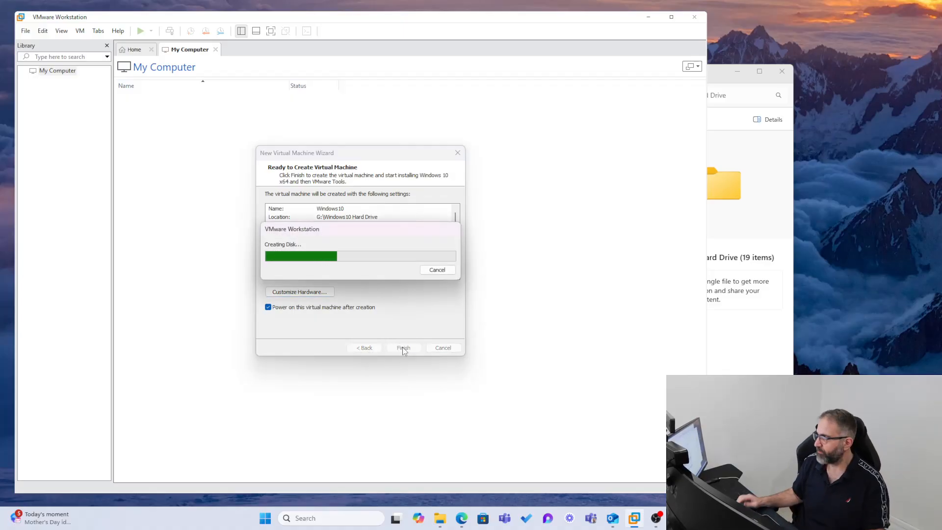
Check that the Windows10 Hard Drive folder now holds the split vmdk files and logs.
{"action": "left_click", "coordinate": [727, 137]}
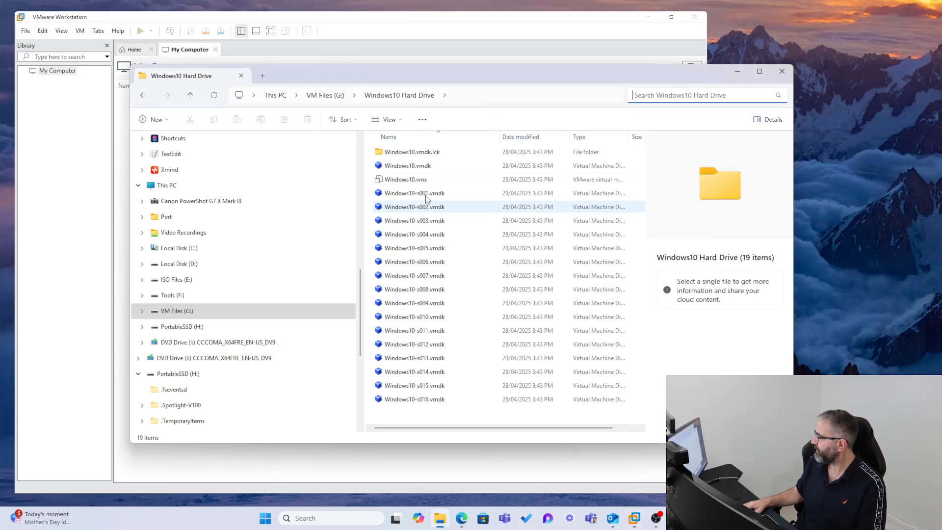
{"action": "left_click_drag", "start_coordinate": [391, 73], "coordinate": [396, 69]}
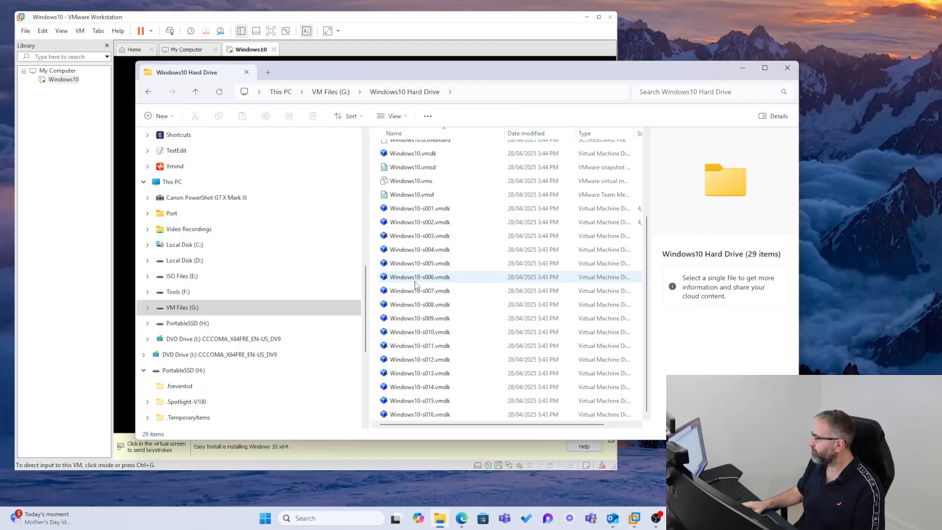
{"action": "scroll", "coordinate": [415, 285], "scroll_direction": "up", "scroll_amount": 2}
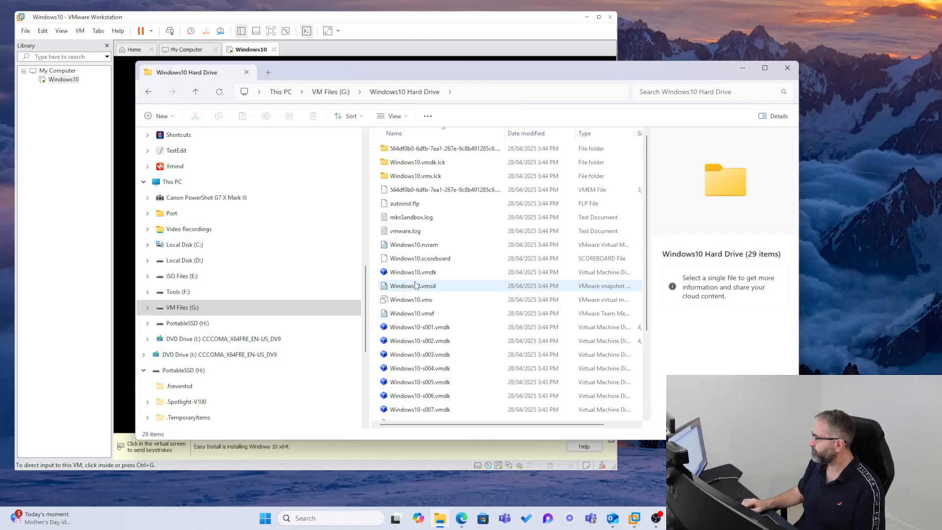
{"action": "left_click", "coordinate": [239, 16]}
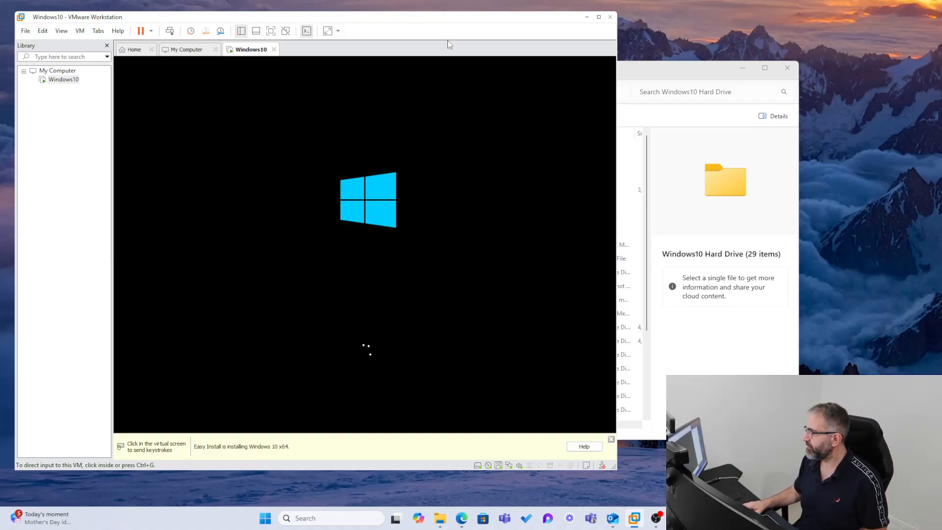
Maximise VMware, enter and exit full-screen view, and wait for Windows 10 setup to finish.
{"action": "left_click", "coordinate": [598, 18]}
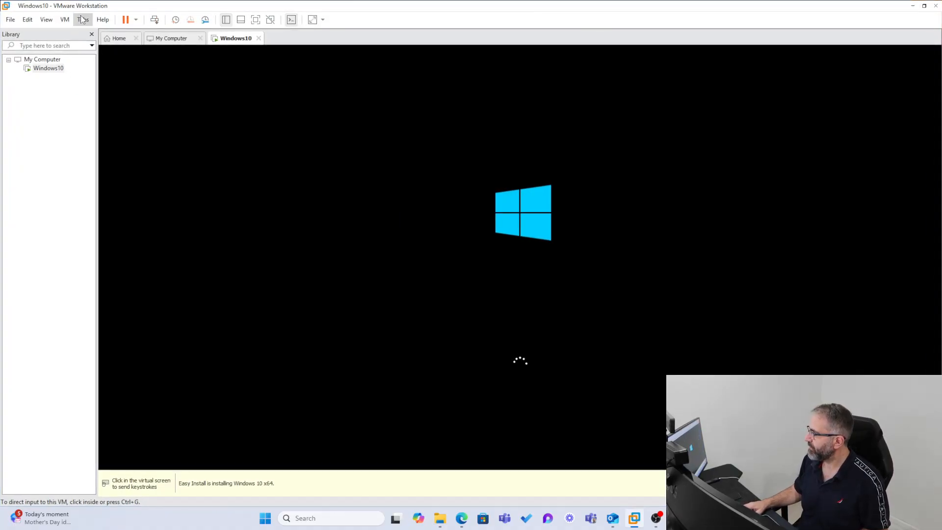
{"action": "left_click", "coordinate": [52, 20]}
{"action": "left_click", "coordinate": [68, 32]}
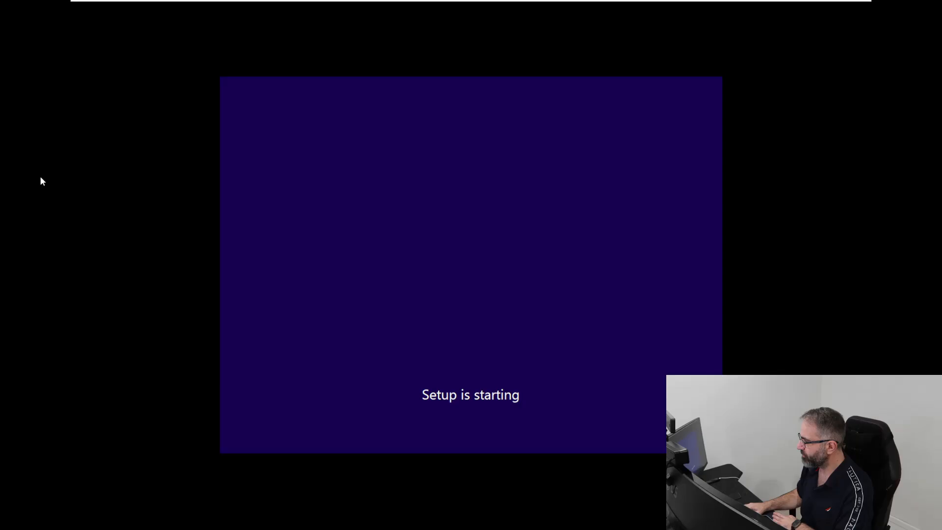
{"action": "mouse_move", "coordinate": [534, 3]}
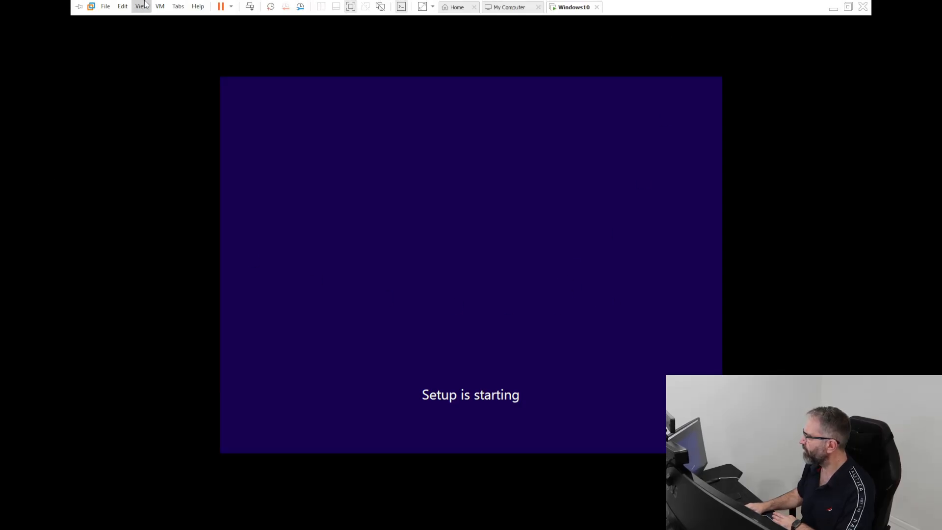
{"action": "left_click", "coordinate": [848, 7]}
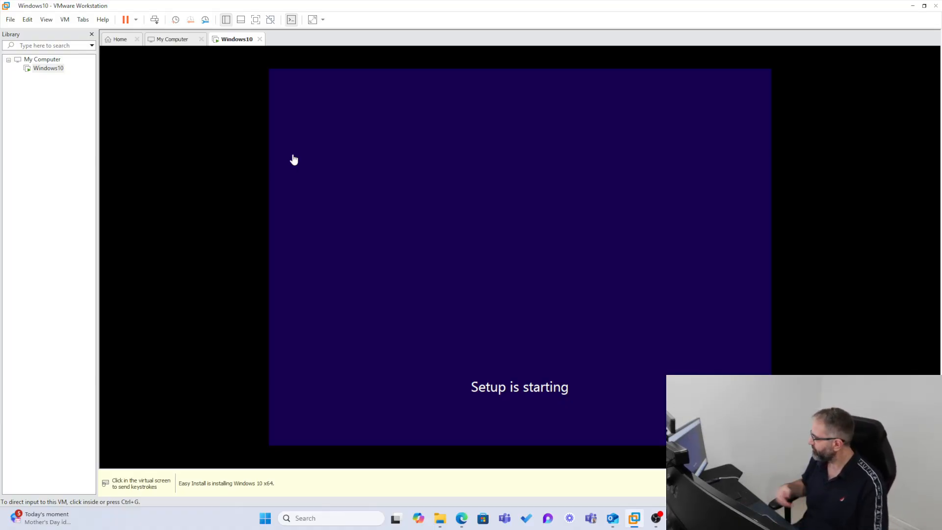
{"action": "left_click", "coordinate": [404, 259]}
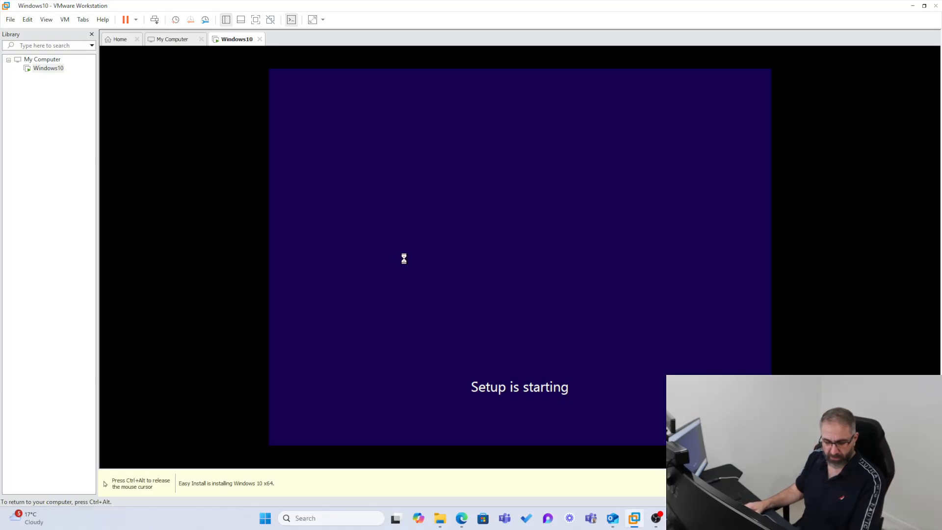
{"action": "key", "text": "ctrl+alt"}
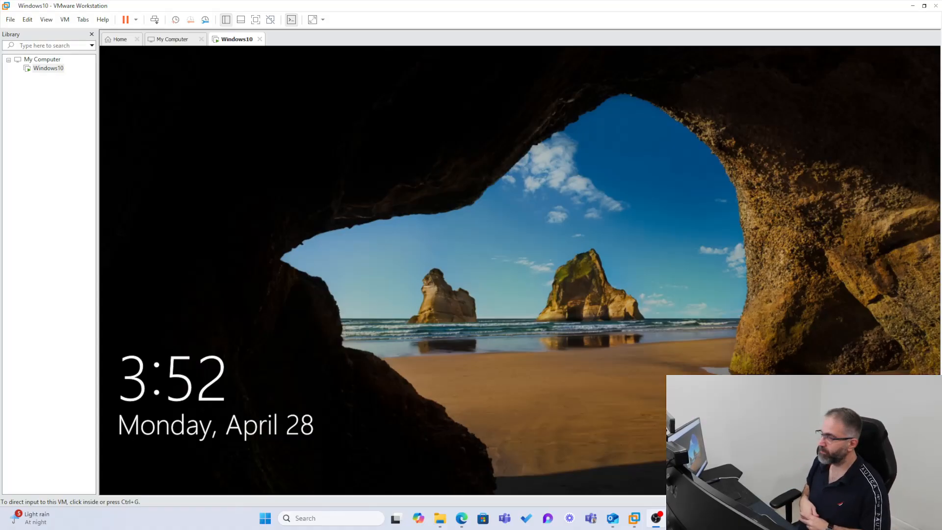
Dismiss the Windows 10 lock screen in the VM to reach the sign-in prompt.
{"action": "left_click", "coordinate": [411, 247]}
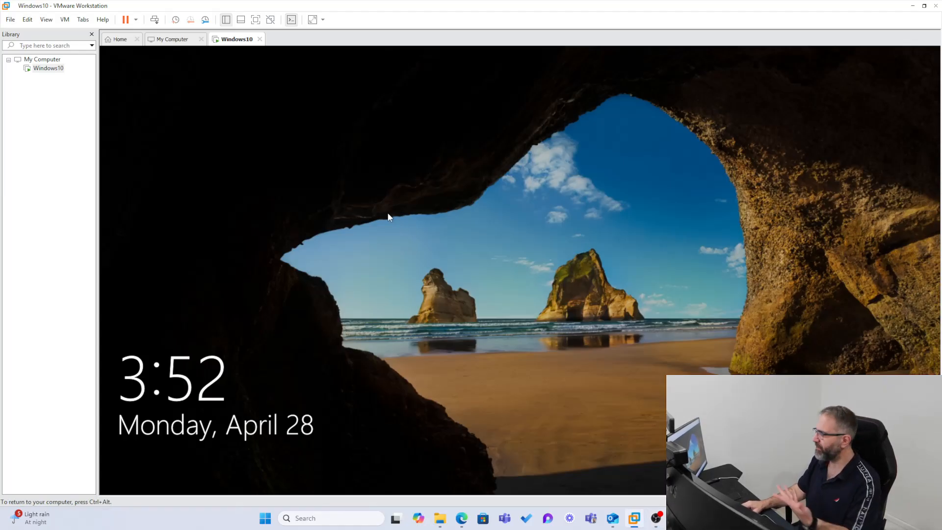
{"action": "left_click", "coordinate": [444, 287]}
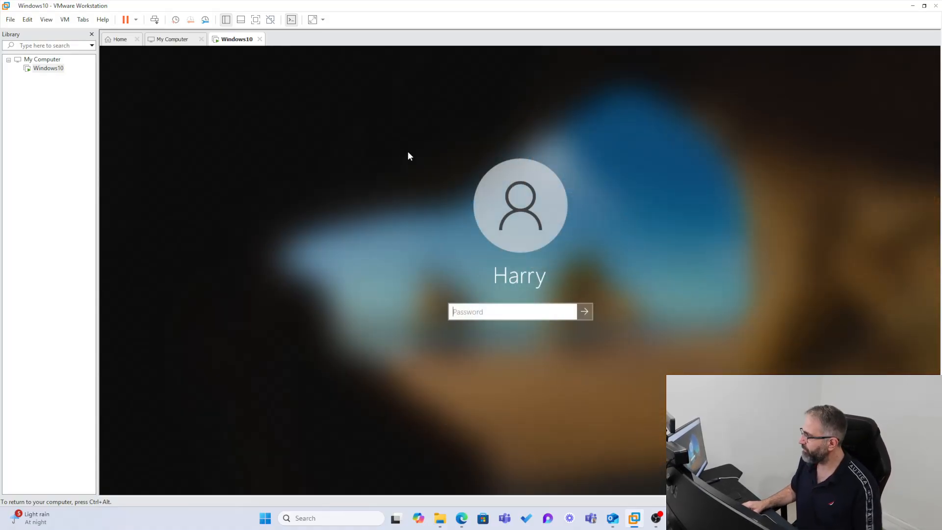
{"action": "key", "text": "ctrl+alt"}
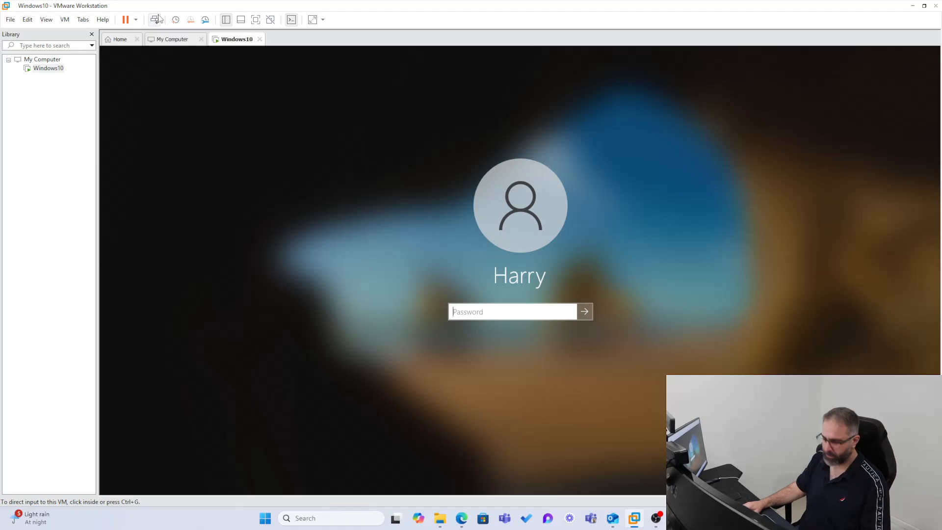
{"action": "left_click", "coordinate": [157, 259]}
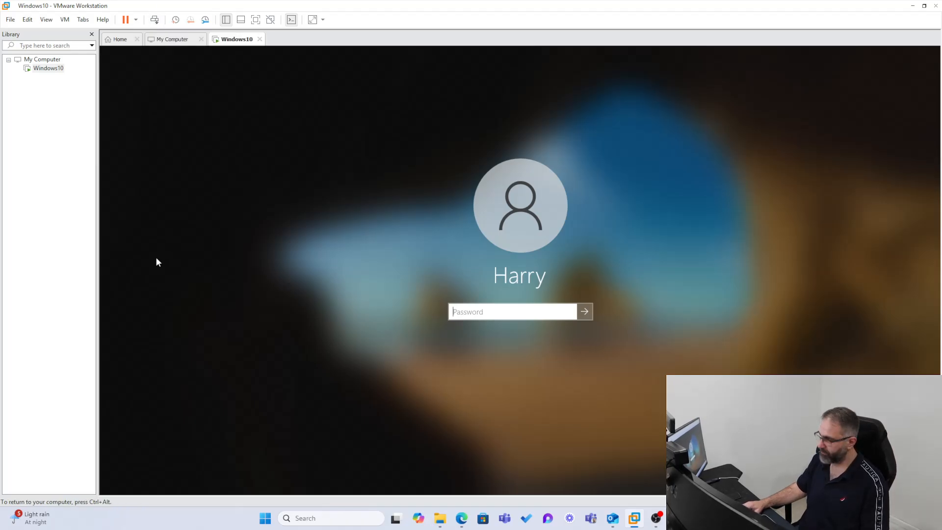
{"action": "key", "text": "ctrl+alt"}
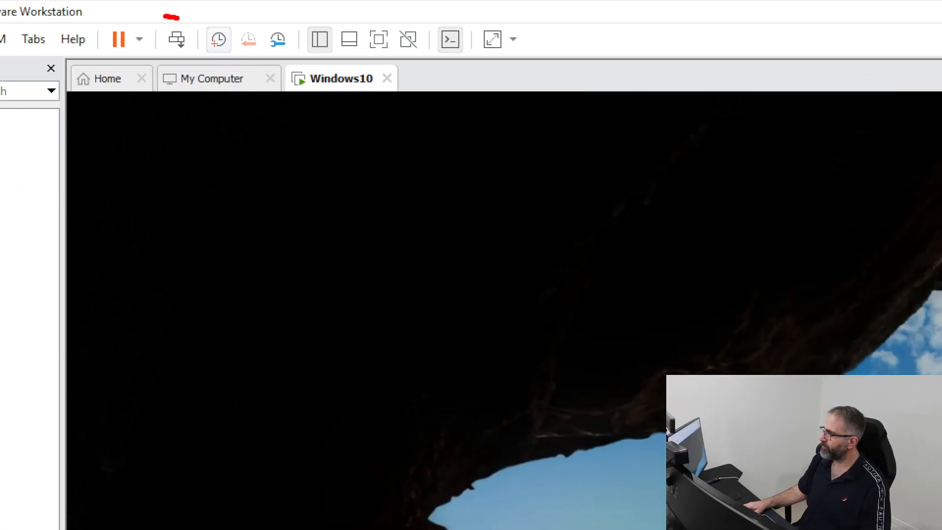
{"action": "mouse_move", "coordinate": [165, 17]}
{"action": "left_mouse_down"}
{"action": "mouse_move", "coordinate": [193, 54]}
{"action": "mouse_move", "coordinate": [174, 20]}
{"action": "left_mouse_up"}
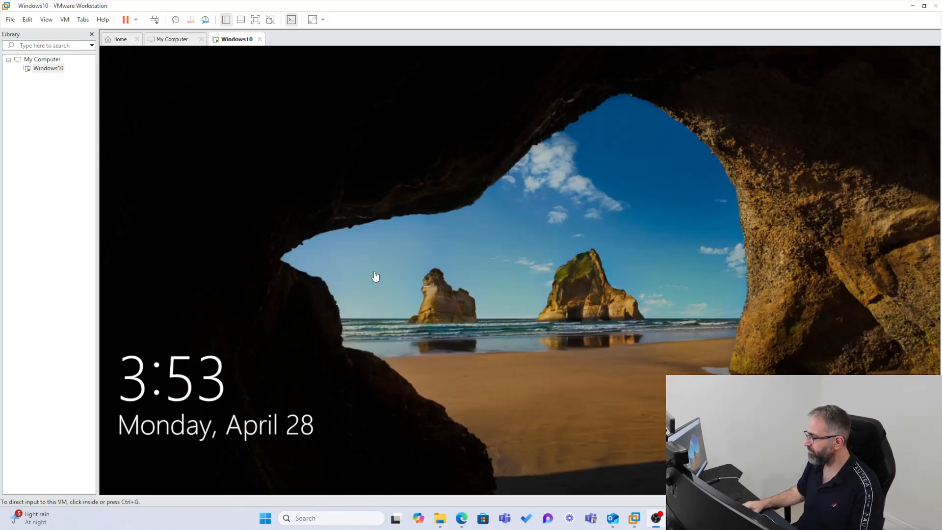
{"action": "left_click", "coordinate": [305, 210]}
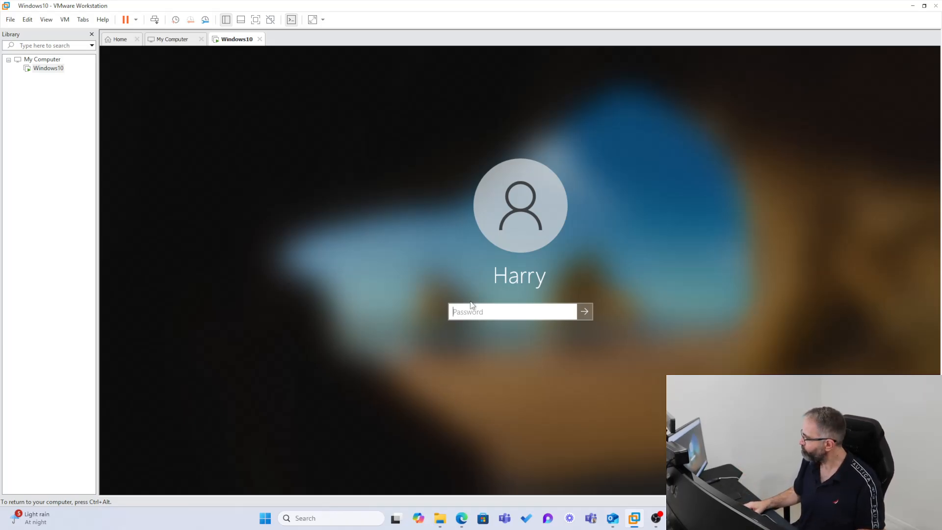
Enter the account password, reveal it to verify, and sign in.
{"action": "type", "text": "••"}
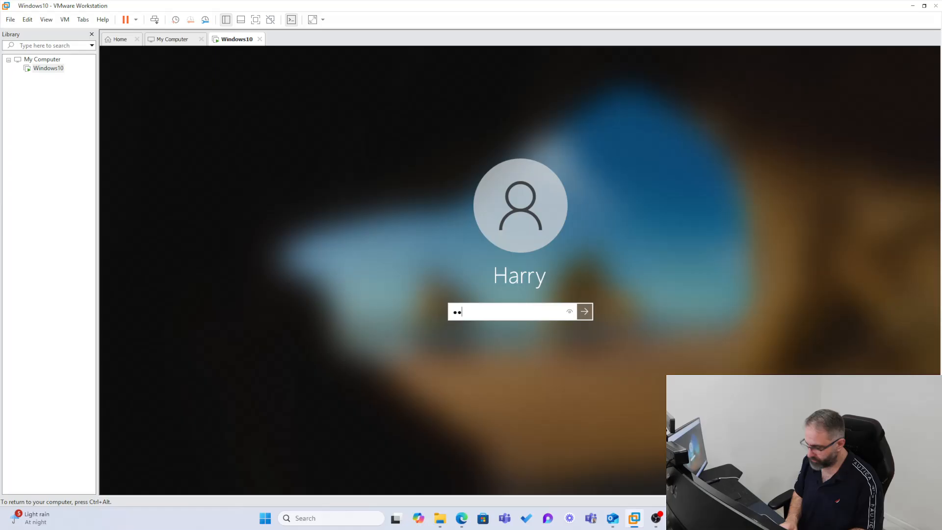
{"action": "type", "text": "•"}
{"action": "key", "text": "BackSpace"}
{"action": "key", "text": "BackSpace"}
{"action": "key", "text": "BackSpace"}
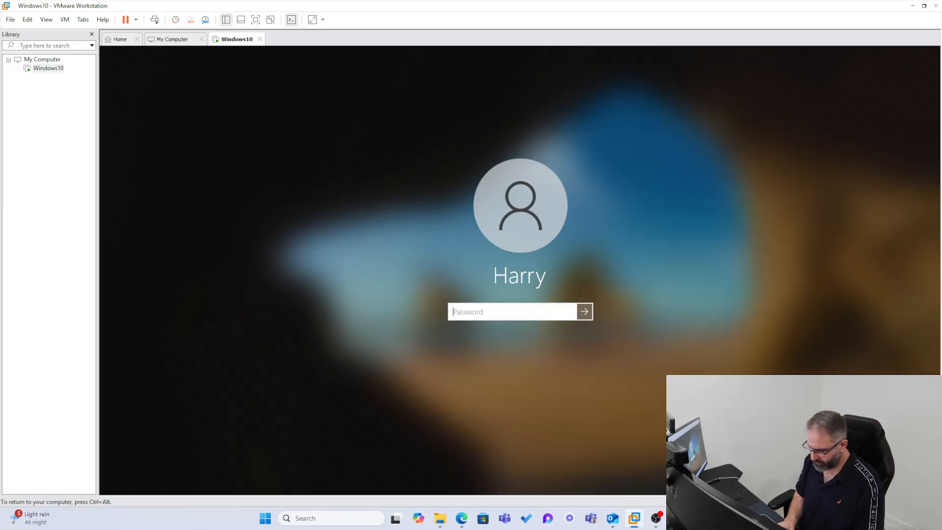
{"action": "type", "text": "•••••••••"}
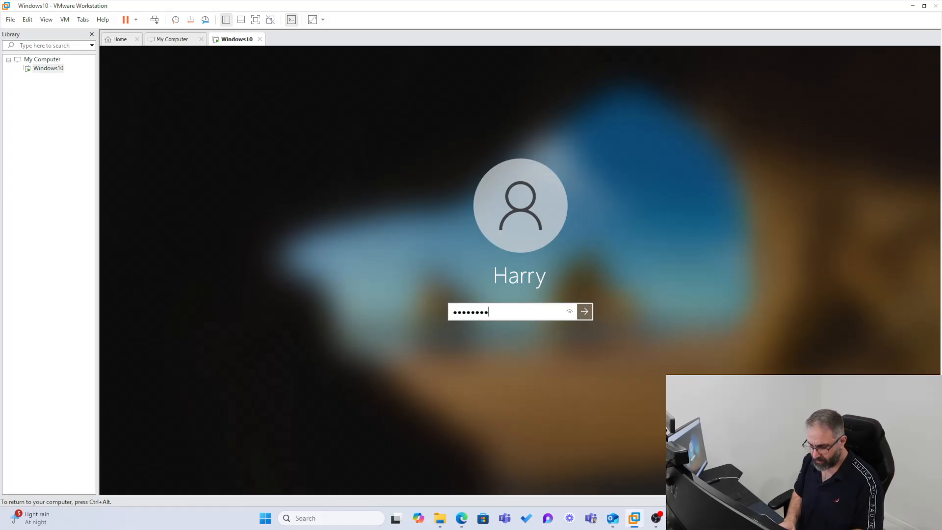
{"action": "type", "text": "•"}
{"action": "left_click", "coordinate": [571, 313]}
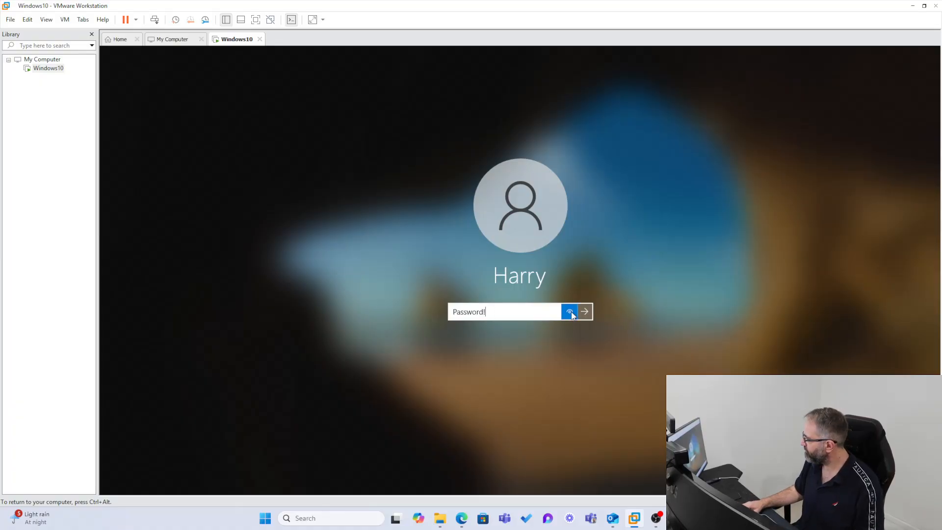
{"action": "left_click", "coordinate": [584, 312]}
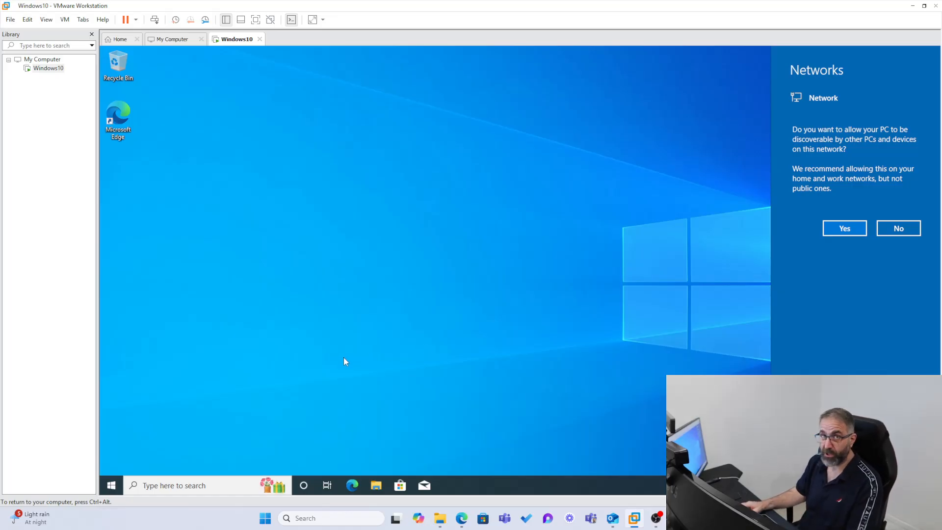
Allow network discovery in the VM, then maximise the draw.io browser window on the host.
{"action": "left_click", "coordinate": [851, 229]}
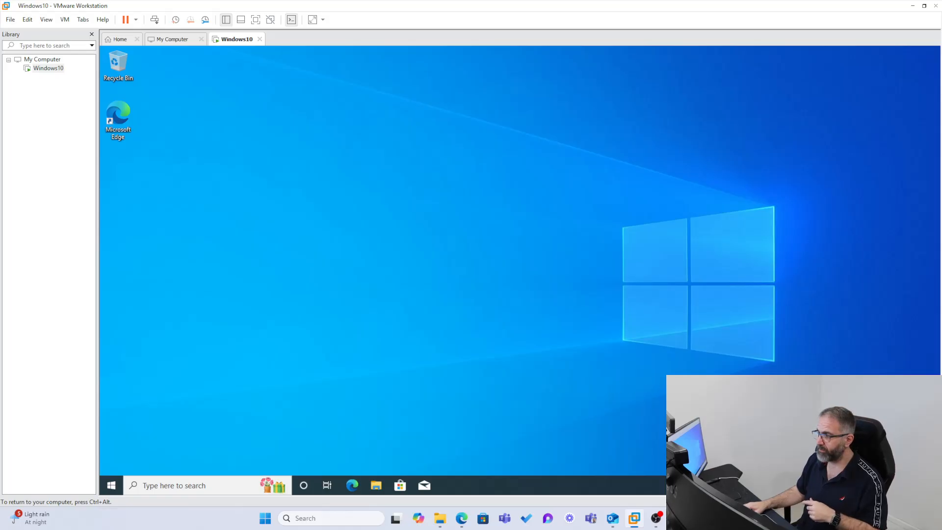
{"action": "key", "text": "ctrl+alt"}
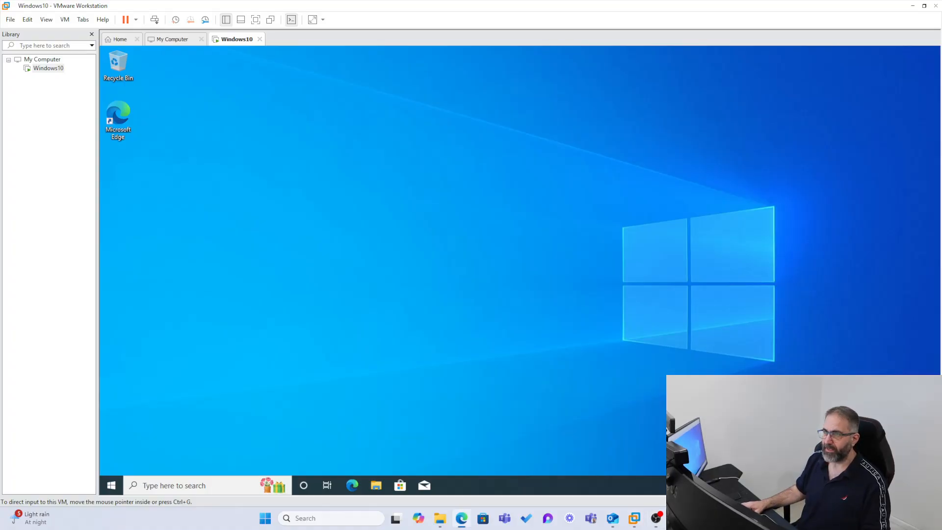
{"action": "mouse_move", "coordinate": [0, 172]}
{"action": "left_mouse_down"}
{"action": "mouse_move", "coordinate": [5, 206]}
{"action": "mouse_move", "coordinate": [480, 84]}
{"action": "mouse_move", "coordinate": [473, 71]}
{"action": "left_mouse_up"}
{"action": "double_click", "coordinate": [567, 75]}
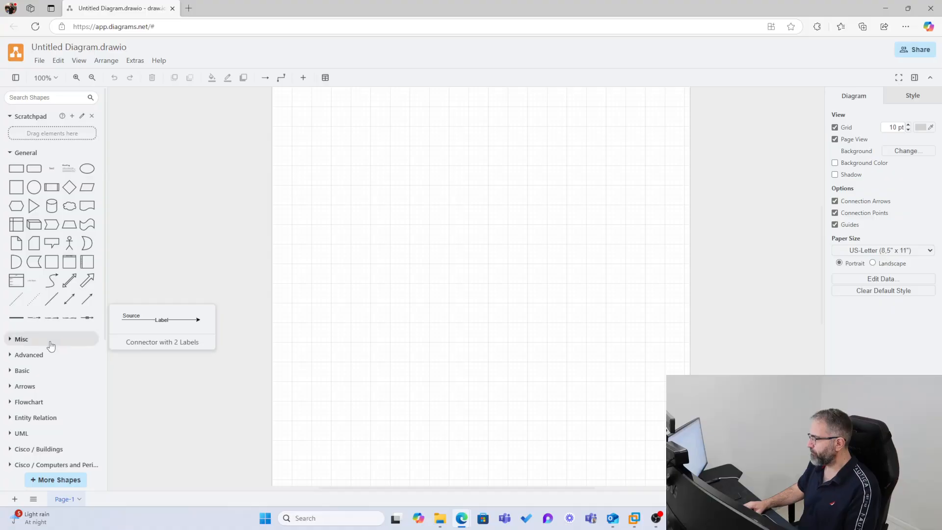
Add a rectangle, stretch it to about 590 x 340, and fill it light purple.
{"action": "left_click", "coordinate": [18, 172]}
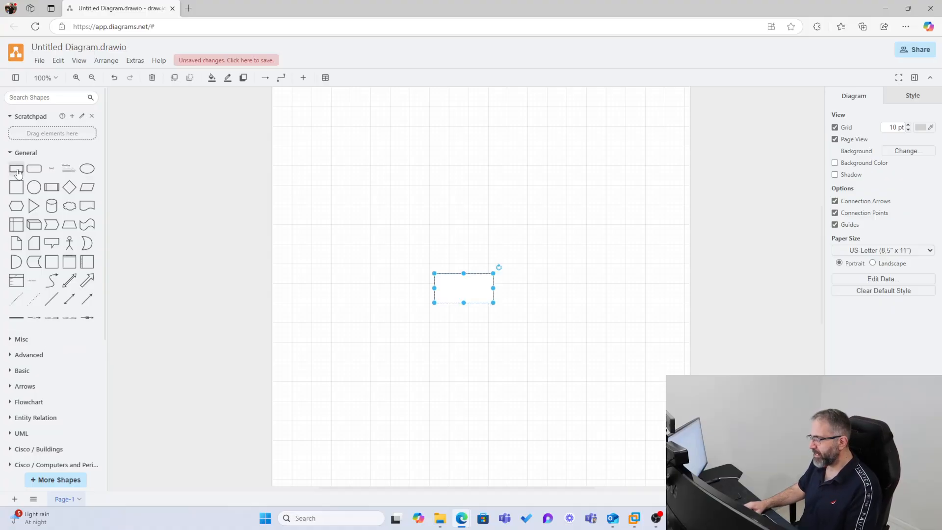
{"action": "left_click_drag", "start_coordinate": [434, 274], "coordinate": [324, 155]}
{"action": "left_click_drag", "start_coordinate": [493, 303], "coordinate": [632, 324]}
{"action": "left_click", "coordinate": [913, 134]}
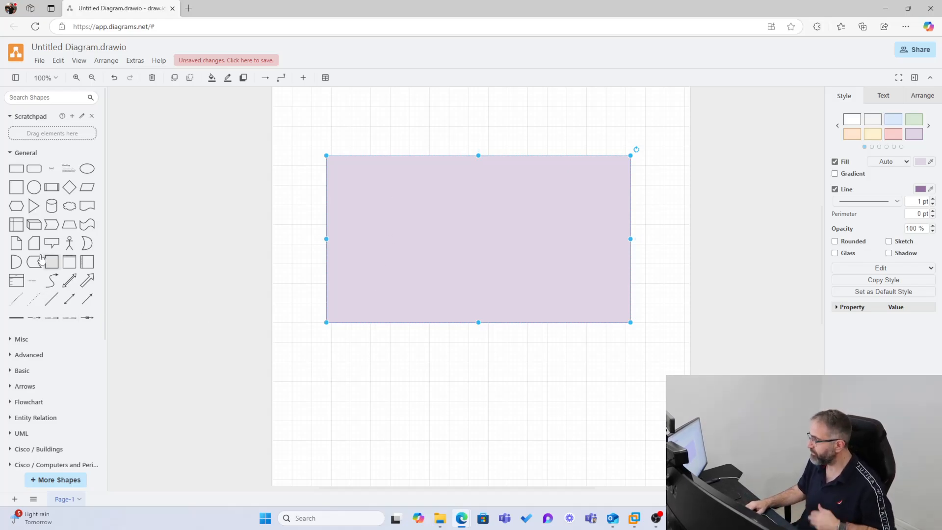
Add a white rectangle stretched across the bottom of the purple box.
{"action": "left_click", "coordinate": [16, 172]}
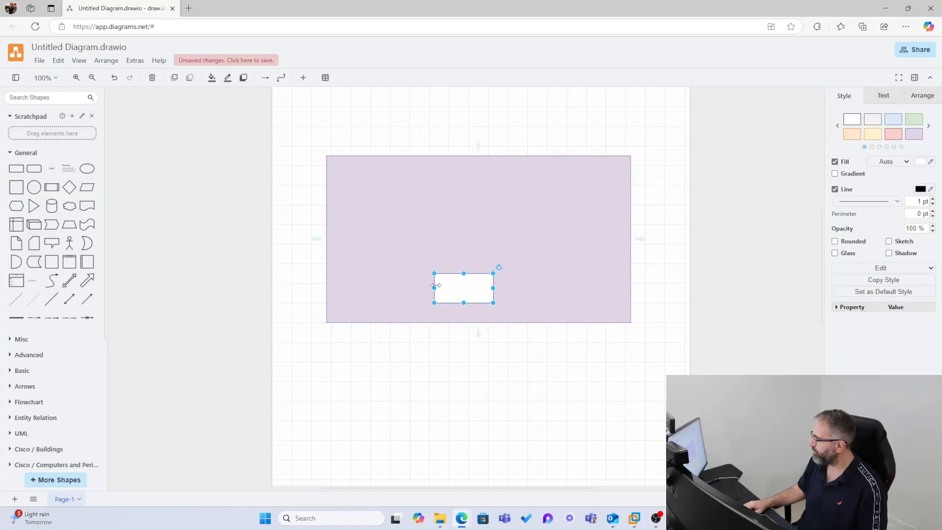
{"action": "left_click_drag", "start_coordinate": [432, 272], "coordinate": [327, 271]}
{"action": "left_click_drag", "start_coordinate": [493, 302], "coordinate": [625, 317]}
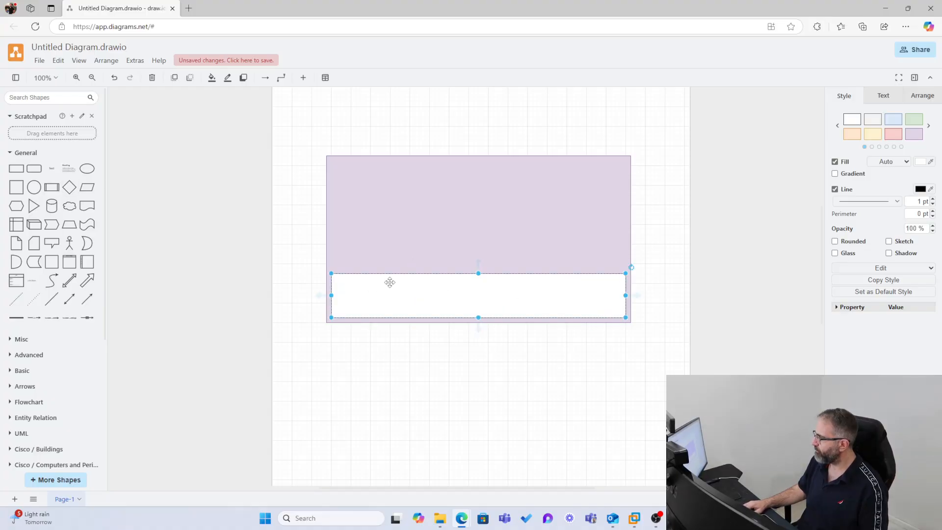
Place a cube shape inside the white strip.
{"action": "mouse_move", "coordinate": [32, 173]}
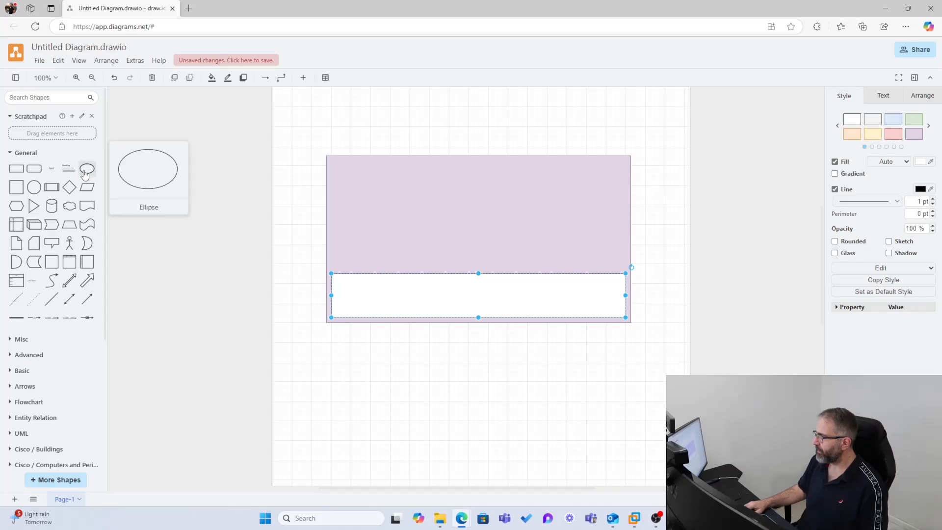
{"action": "mouse_move", "coordinate": [21, 212]}
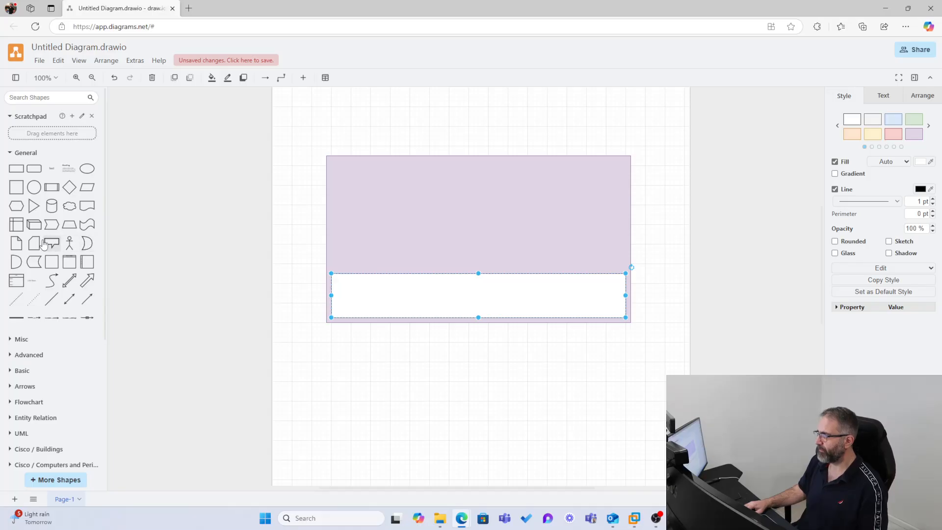
{"action": "mouse_move", "coordinate": [34, 228]}
{"action": "left_click_drag", "start_coordinate": [34, 228], "coordinate": [375, 308]}
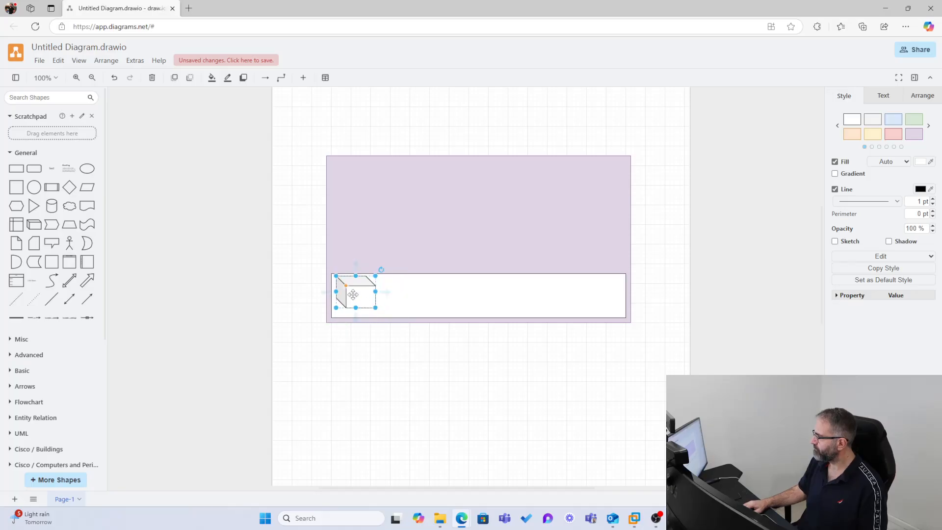
Add a 'RAM' text label and move it onto the cube.
{"action": "double_click", "coordinate": [331, 363]}
{"action": "left_click", "coordinate": [334, 365]}
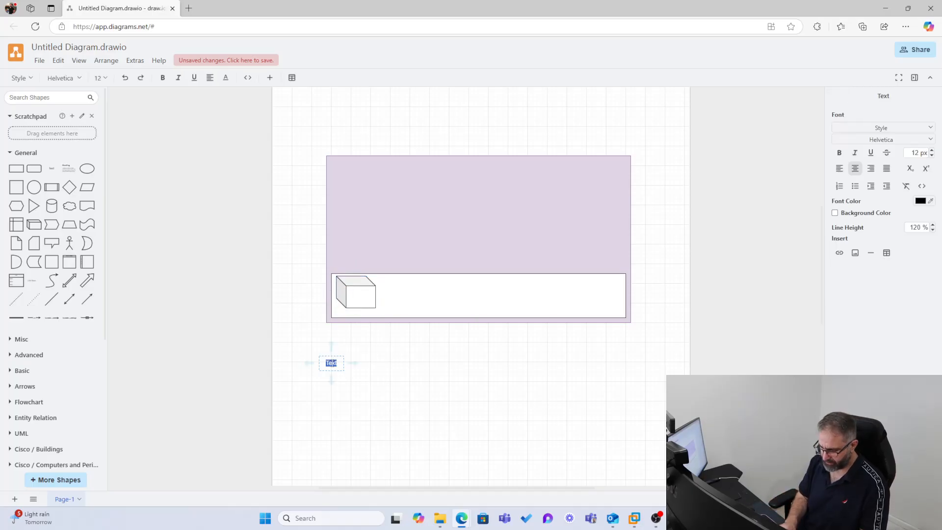
{"action": "type", "text": "RAM"}
{"action": "left_click", "coordinate": [328, 391]}
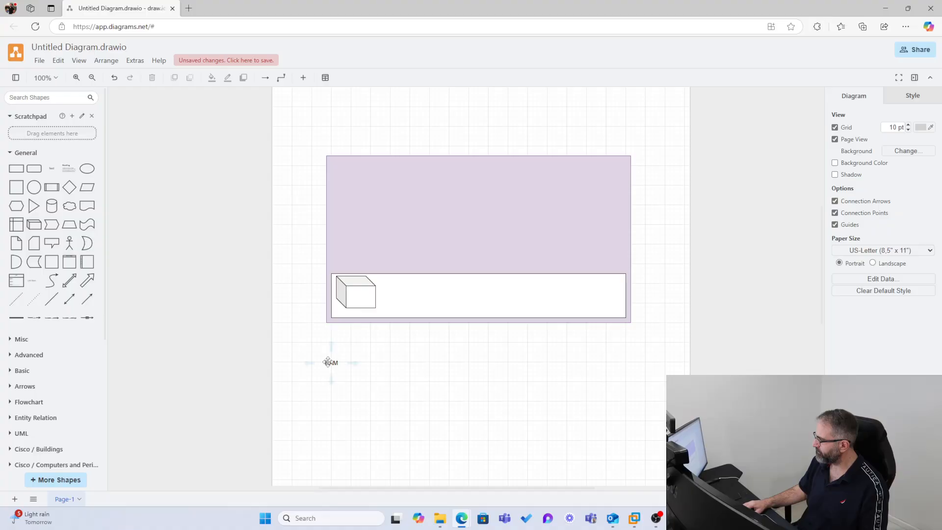
{"action": "left_click_drag", "start_coordinate": [331, 363], "coordinate": [362, 300]}
{"action": "left_click", "coordinate": [370, 357]}
Copy the labelled RAM cube twice further to the right.
{"action": "left_click", "coordinate": [347, 296]}
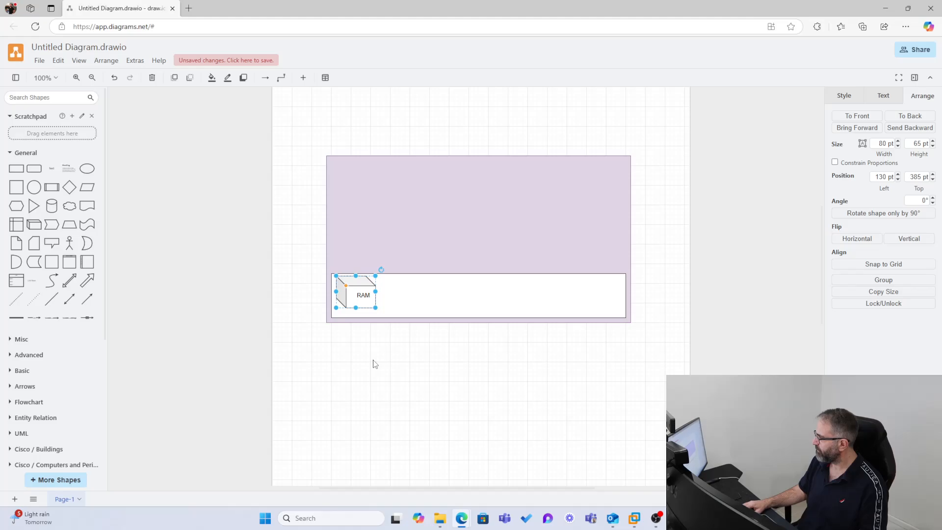
{"action": "left_click", "coordinate": [365, 294], "text": "shift"}
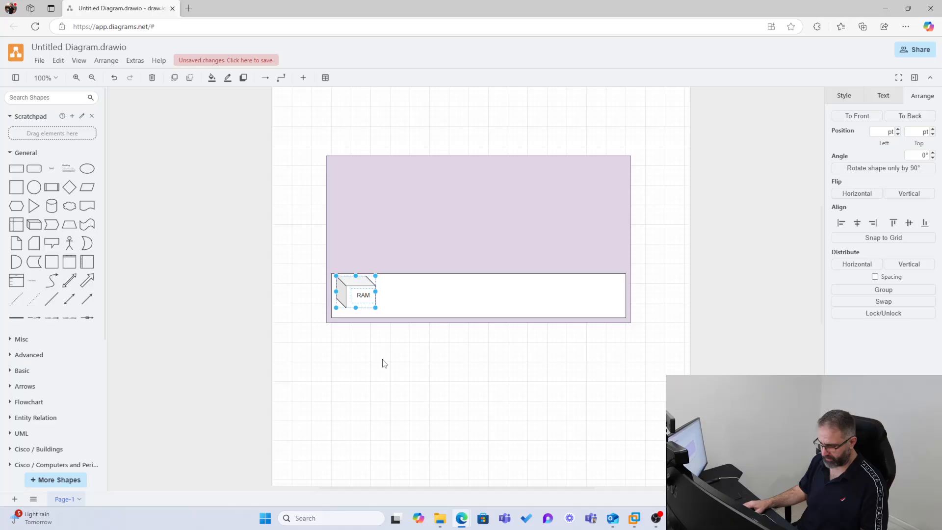
{"action": "left_click_drag", "start_coordinate": [360, 283], "coordinate": [484, 290]}
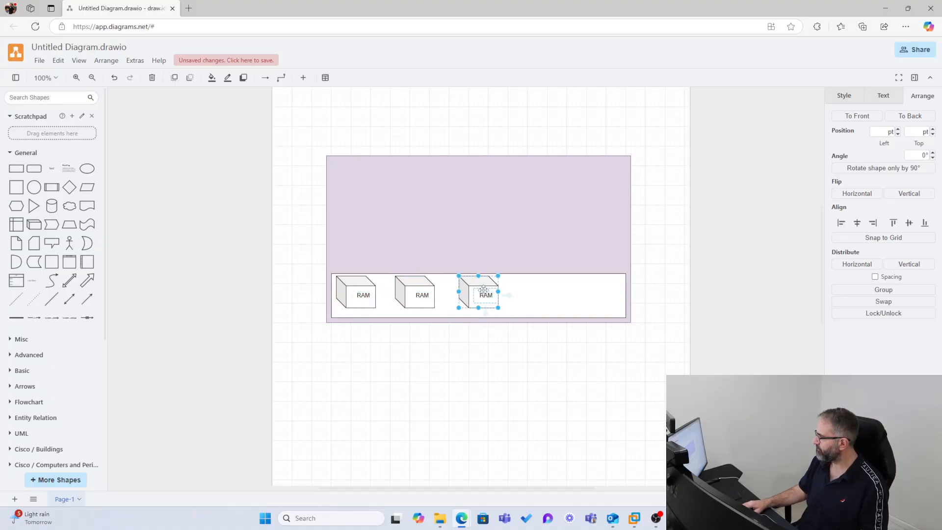
{"action": "left_click_drag", "start_coordinate": [363, 292], "coordinate": [550, 297]}
Relabel the copied cubes 'CPU', 'Storage' and 'Network'.
{"action": "left_click", "coordinate": [419, 295]}
{"action": "double_click", "coordinate": [419, 296]}
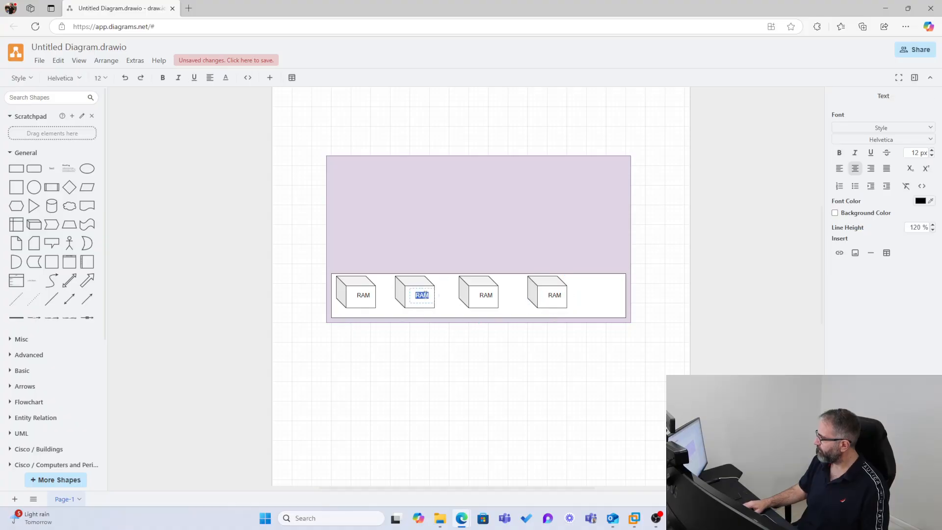
{"action": "type", "text": "CPU"}
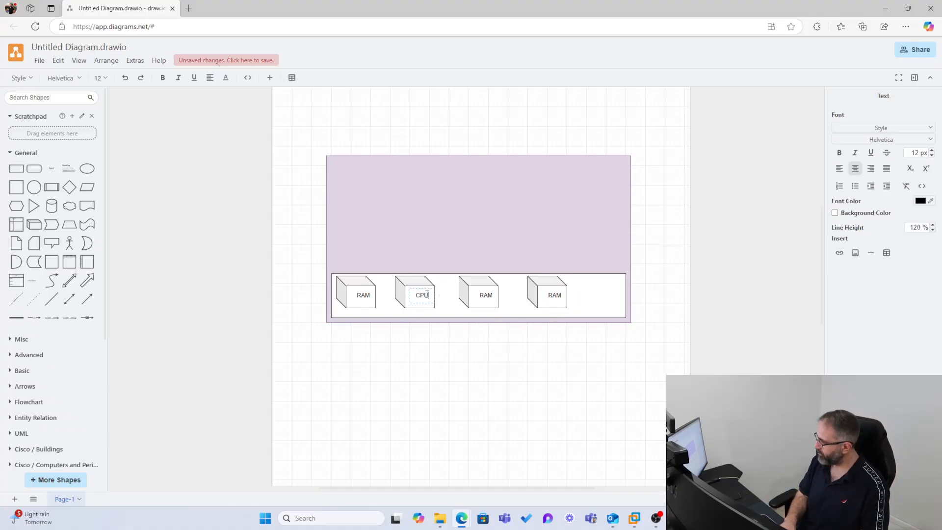
{"action": "double_click", "coordinate": [484, 295]}
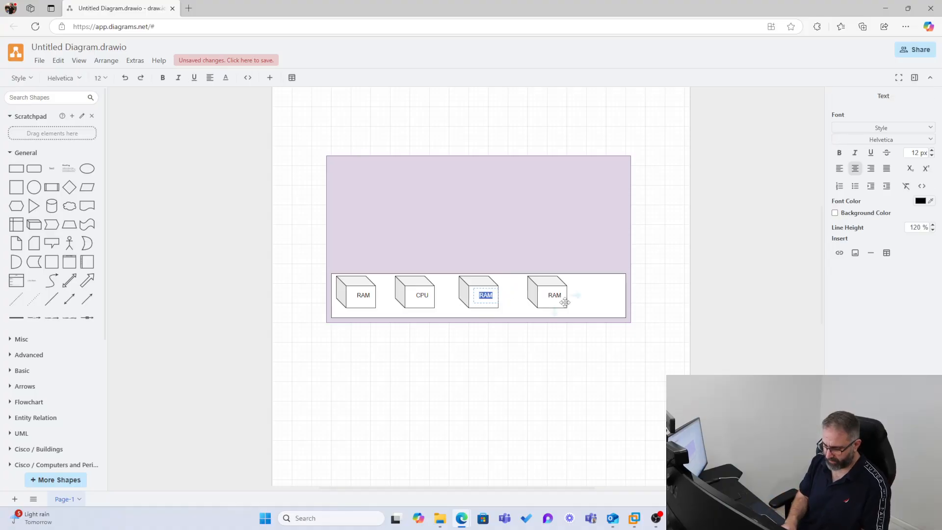
{"action": "type", "text": "Storage"}
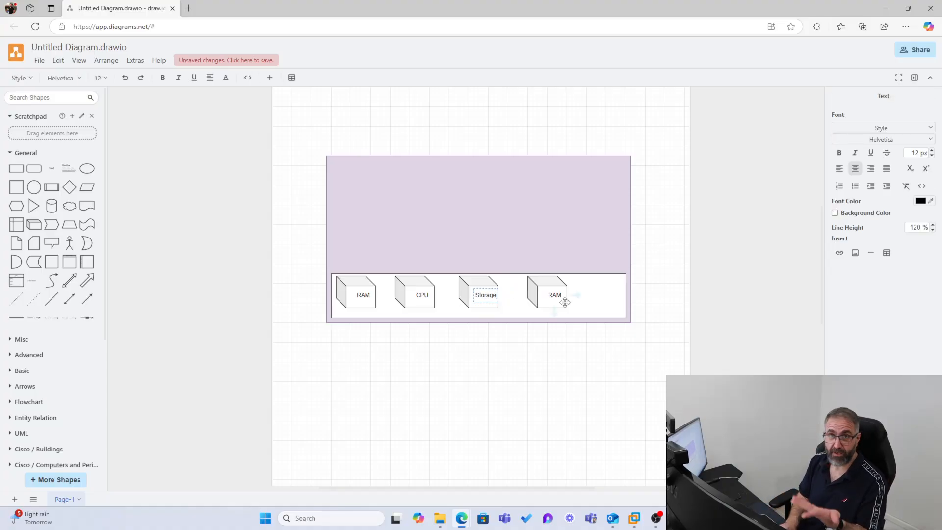
{"action": "double_click", "coordinate": [552, 294]}
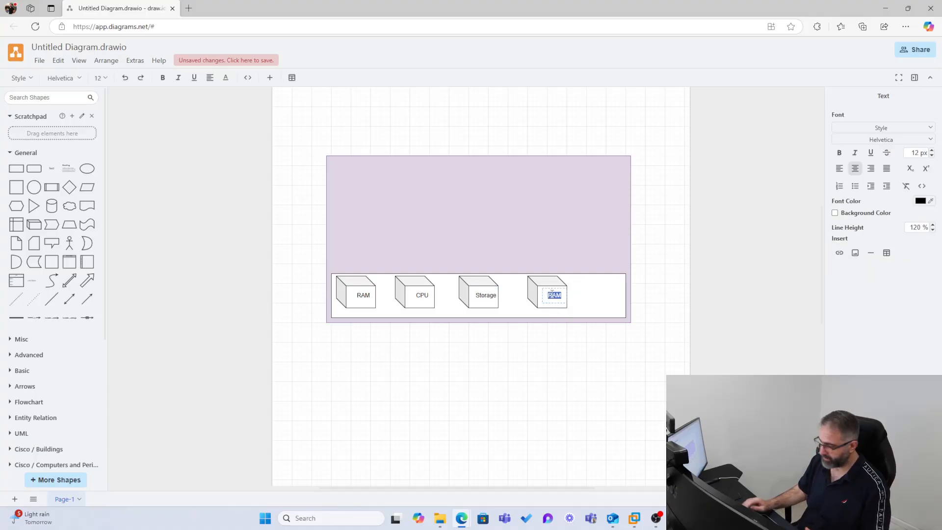
{"action": "type", "text": "NETwork"}
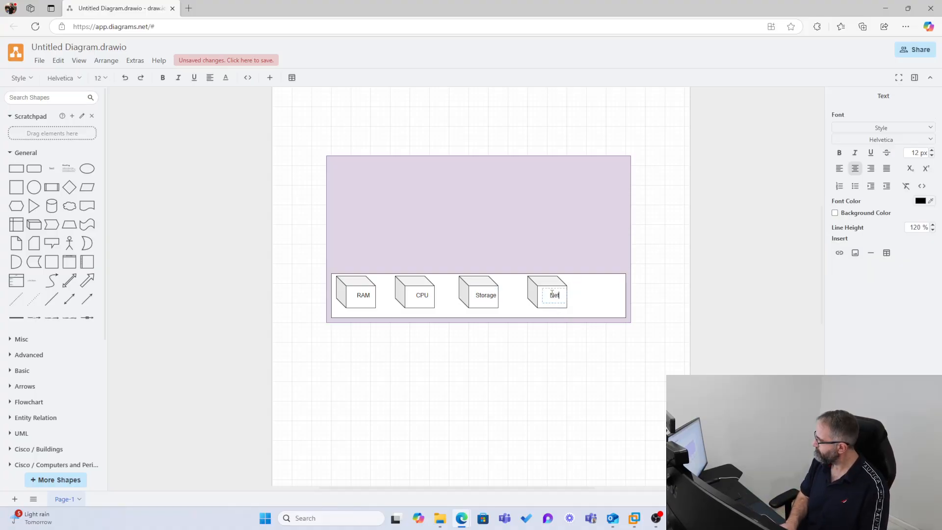
{"action": "left_click", "coordinate": [465, 351]}
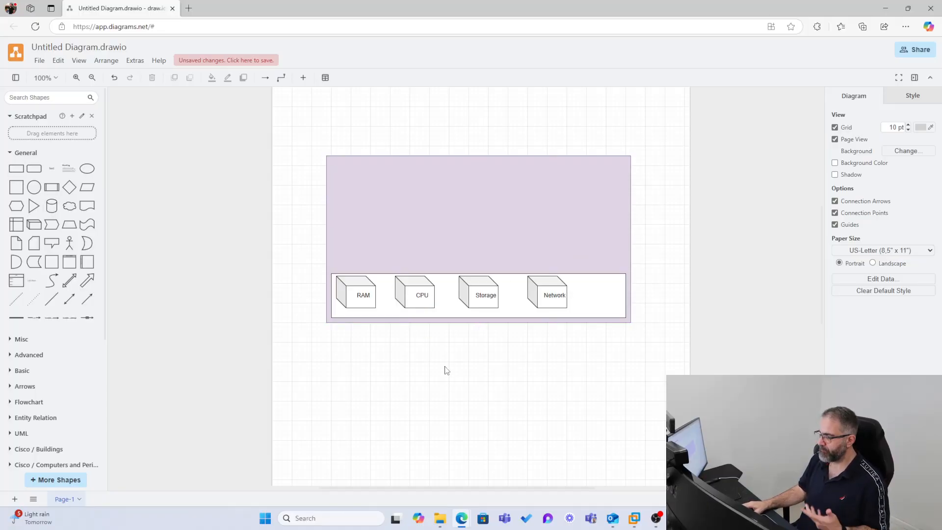
Add a text label reading 'Host: Windows 11 Machine' below the container.
{"action": "double_click", "coordinate": [372, 337]}
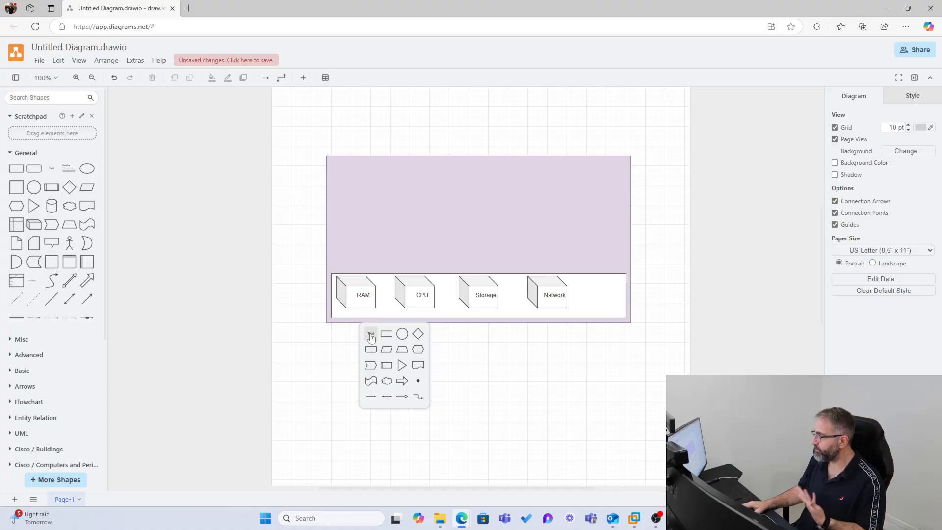
{"action": "left_click", "coordinate": [371, 336]}
{"action": "type", "text": "Host"}
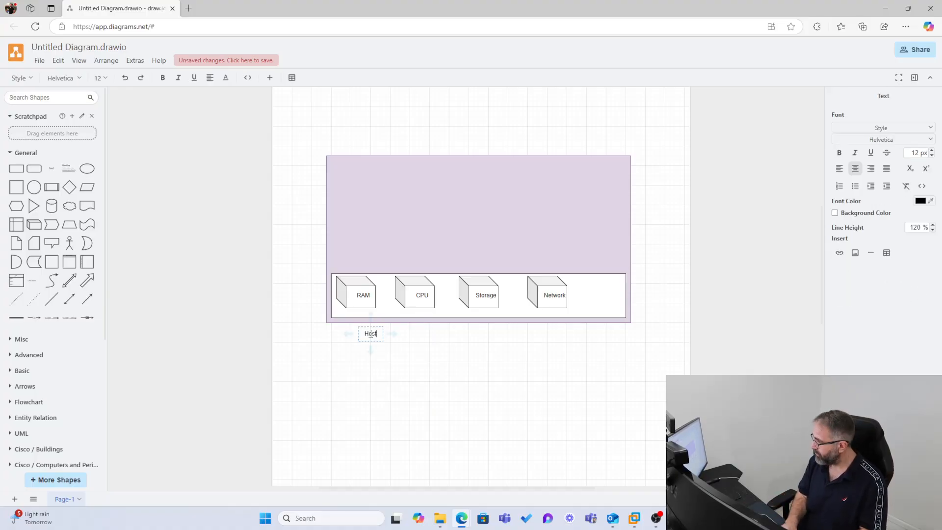
{"action": "type", "text": ": Wind"}
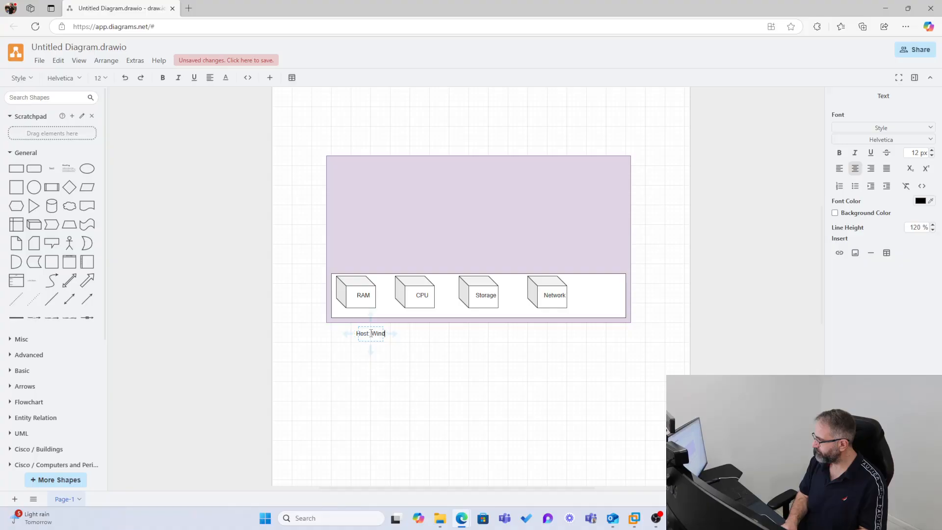
{"action": "type", "text": "ows 11 "}
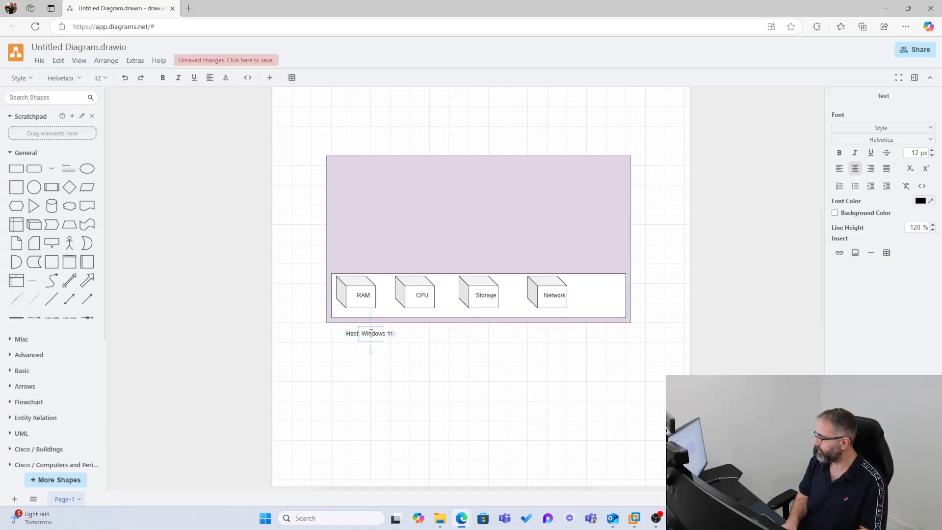
{"action": "type", "text": "Machine"}
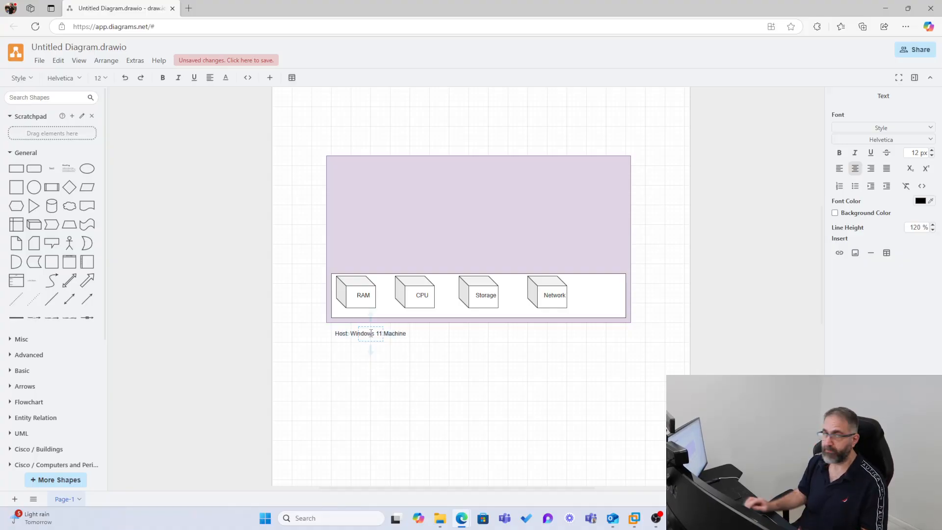
{"action": "left_click", "coordinate": [441, 404]}
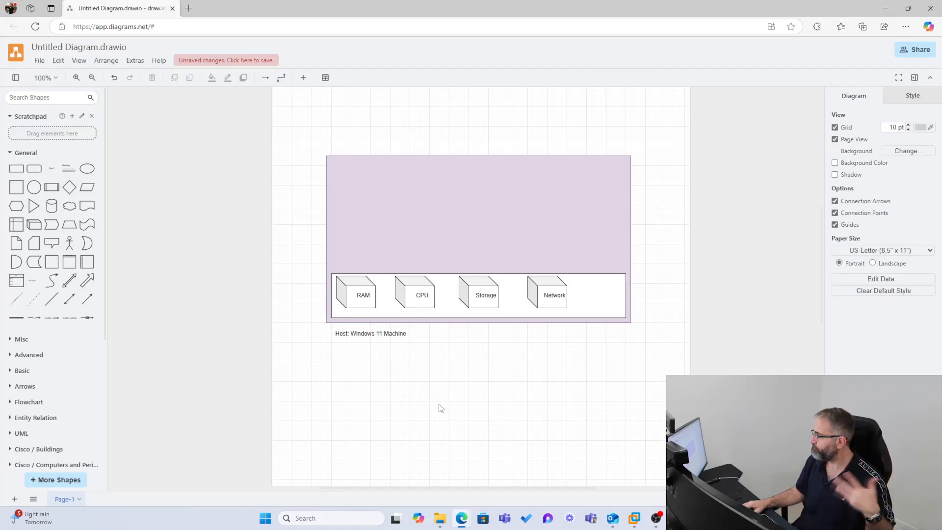
Move the host label above the purple container and minimise the draw.io window.
{"action": "left_click", "coordinate": [350, 333]}
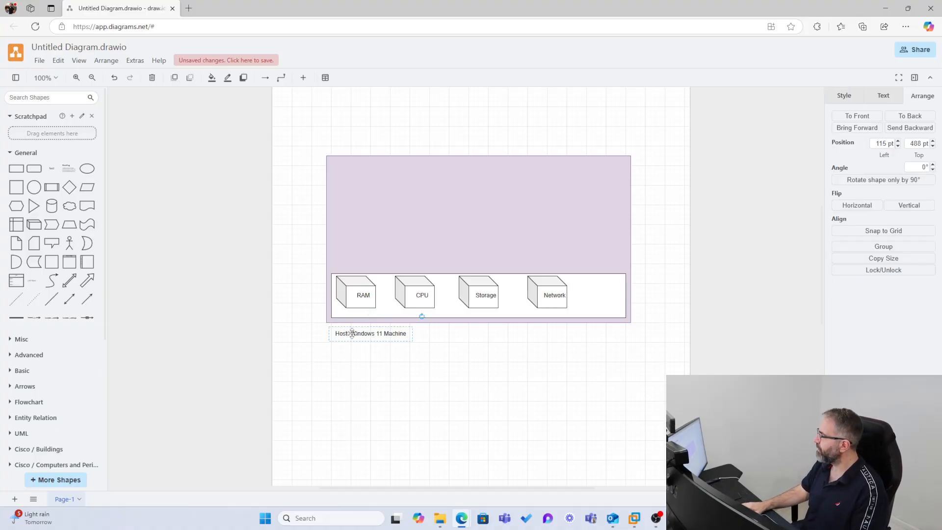
{"action": "left_click_drag", "start_coordinate": [351, 334], "coordinate": [425, 138]}
{"action": "left_click", "coordinate": [435, 420]}
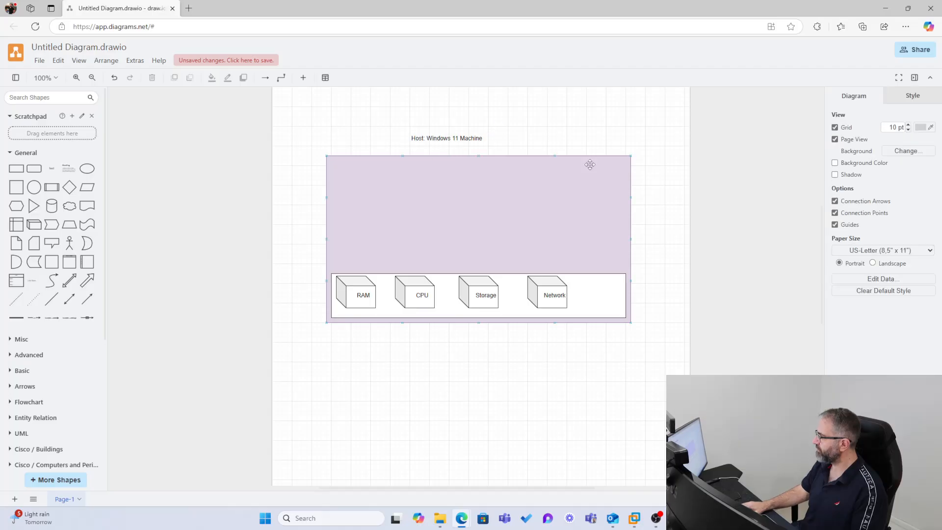
{"action": "left_click", "coordinate": [886, 8]}
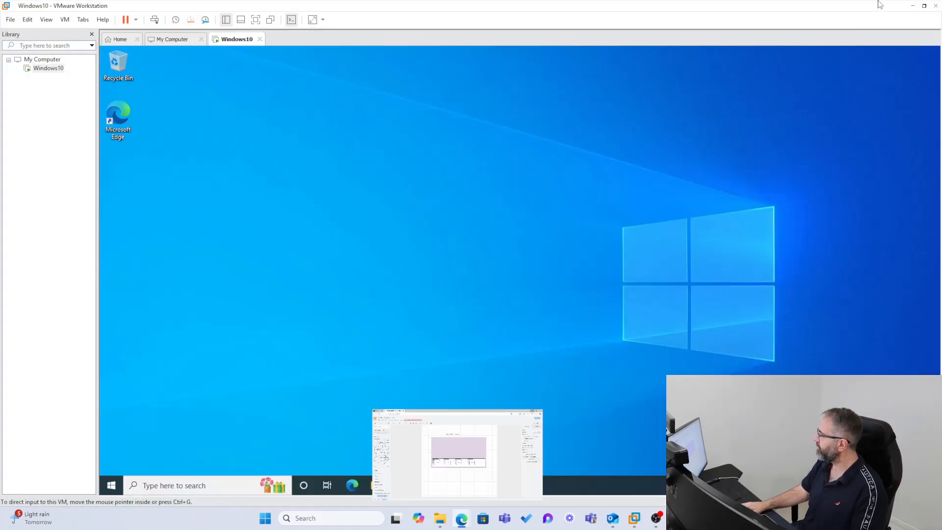
Minimise VMware, restore it briefly, minimise it again, and return to the draw.io diagram.
{"action": "left_click", "coordinate": [912, 6]}
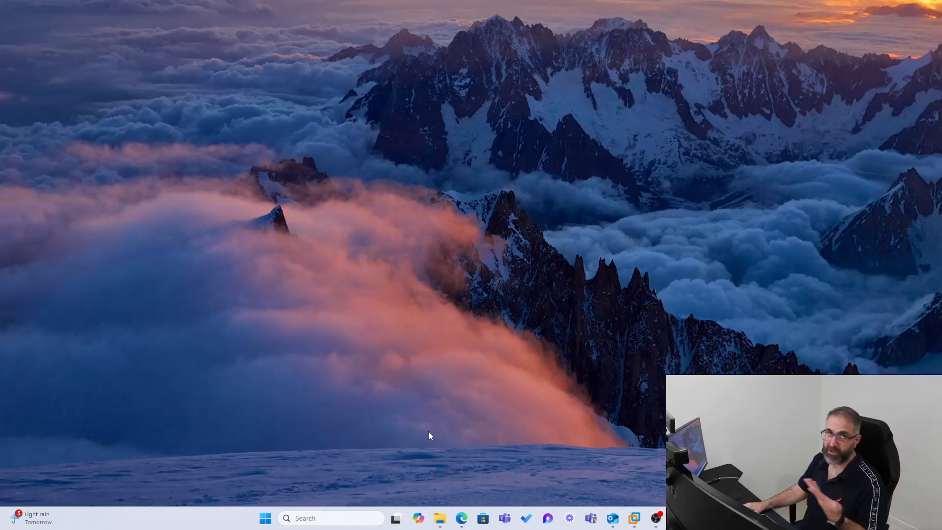
{"action": "left_click", "coordinate": [634, 518]}
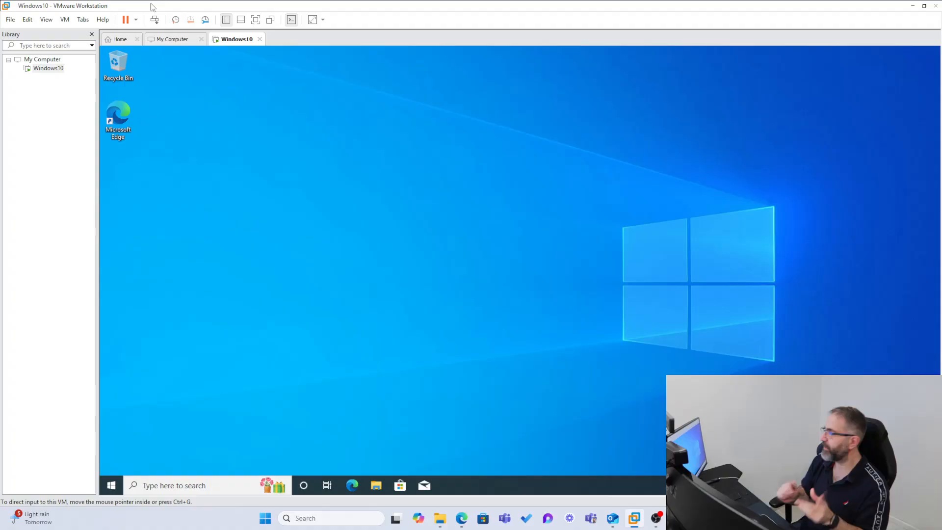
{"action": "left_click", "coordinate": [912, 6]}
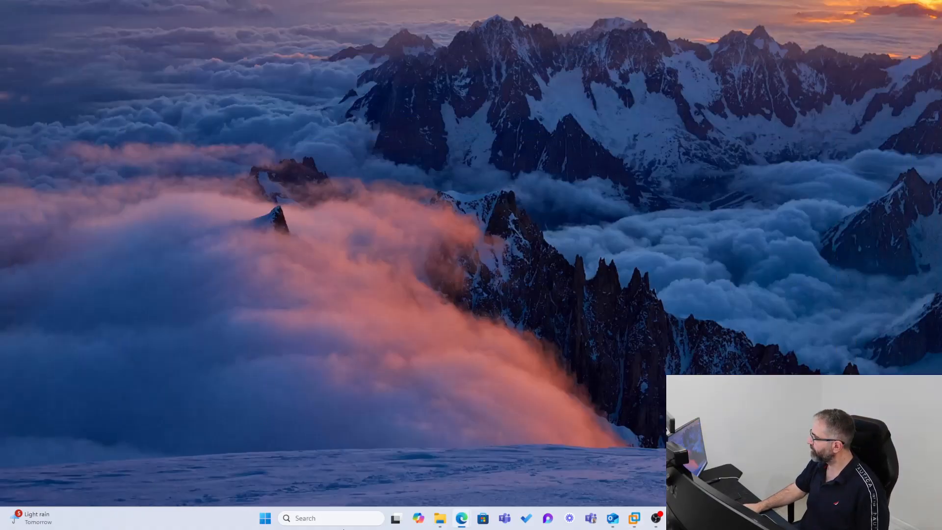
{"action": "mouse_move", "coordinate": [462, 517]}
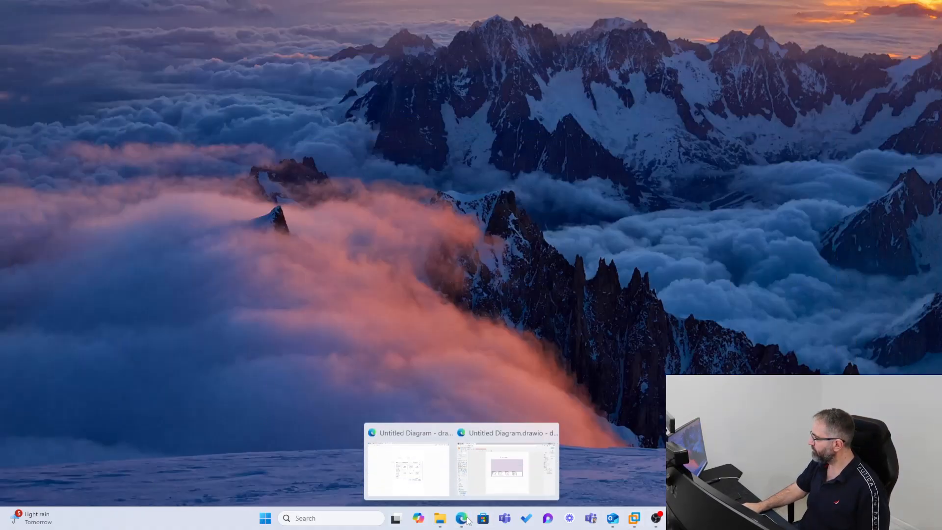
{"action": "left_click", "coordinate": [498, 467]}
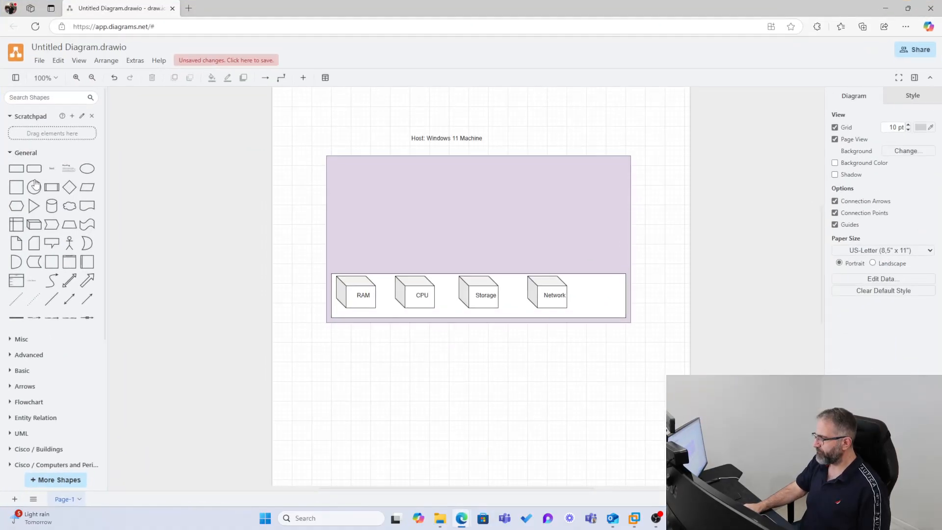
Place a white square inside the purple host container.
{"action": "mouse_move", "coordinate": [27, 172]}
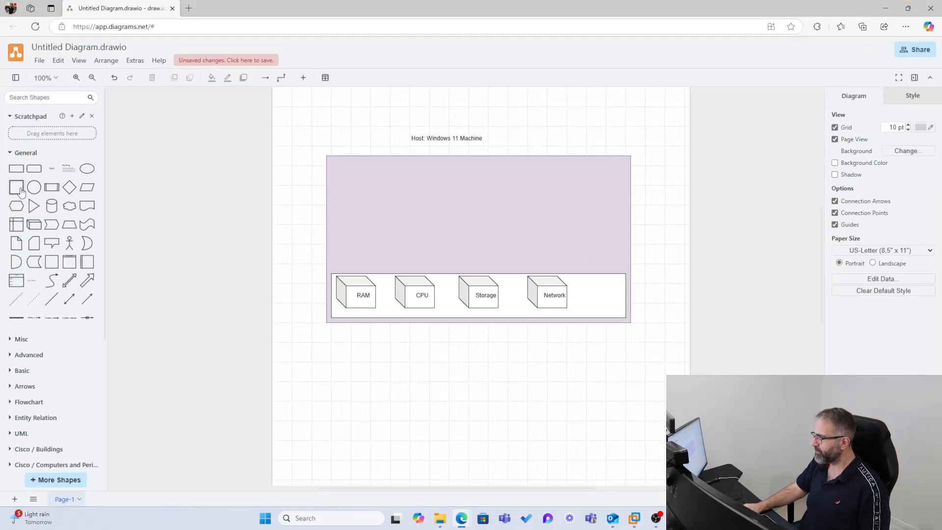
{"action": "mouse_move", "coordinate": [16, 189]}
{"action": "left_click_drag", "start_coordinate": [16, 189], "coordinate": [398, 250]}
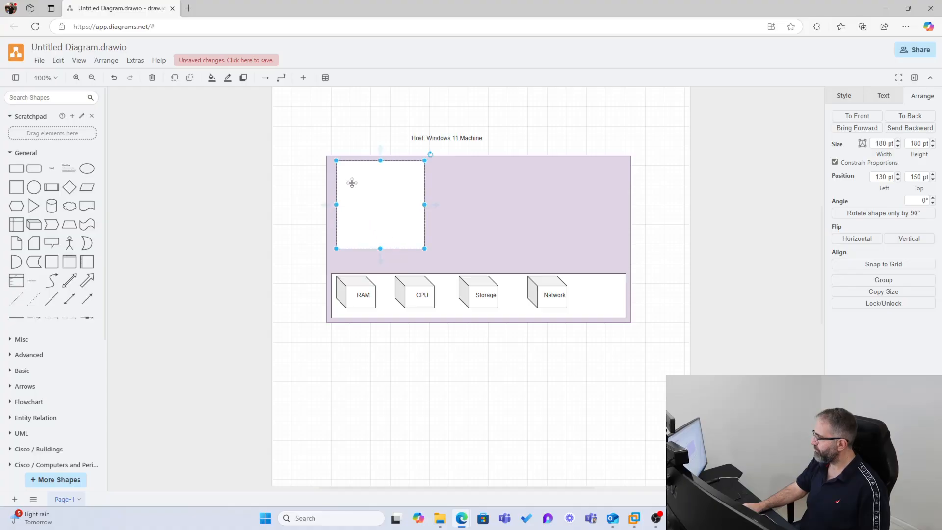
Label the square 'Virtual Machine Window 10 VM' and add a long bar above the hardware row.
{"action": "double_click", "coordinate": [371, 349]}
{"action": "left_click", "coordinate": [393, 345]}
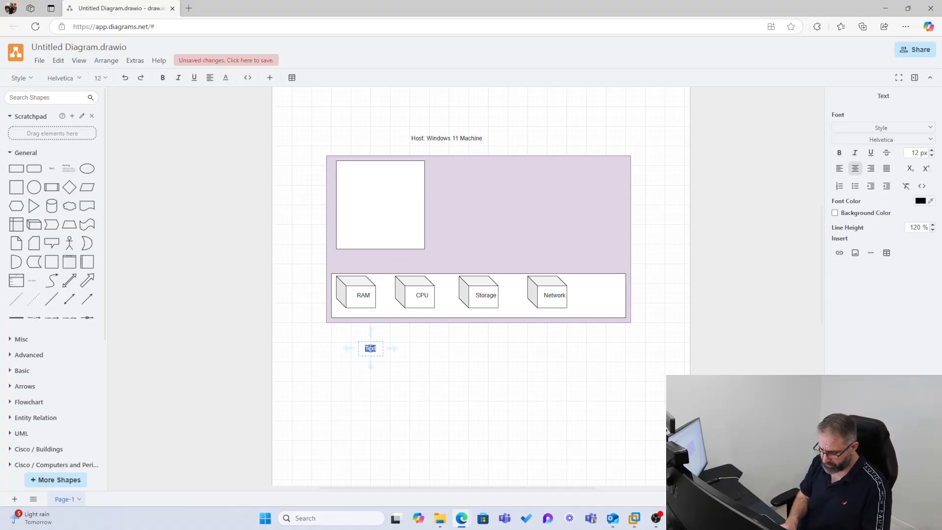
{"action": "key", "text": "BackSpace"}
{"action": "type", "text": "Virtual Machine"}
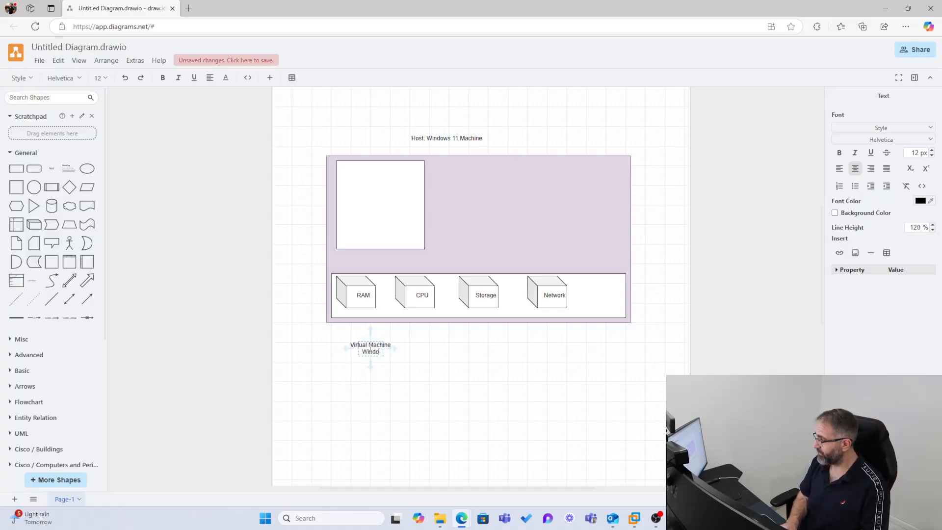
{"action": "type", "text": " Window 10"}
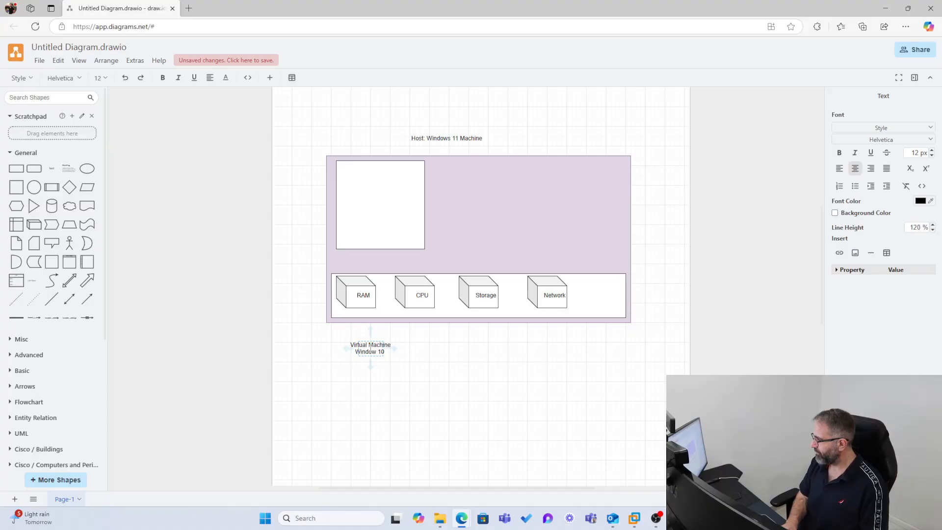
{"action": "type", "text": " VM"}
{"action": "left_click", "coordinate": [384, 386]}
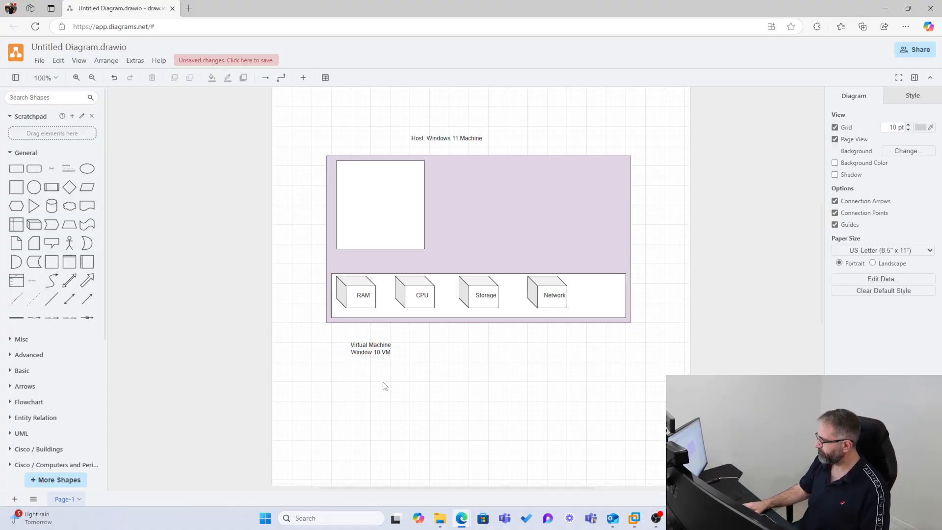
{"action": "left_click_drag", "start_coordinate": [372, 348], "coordinate": [374, 181]}
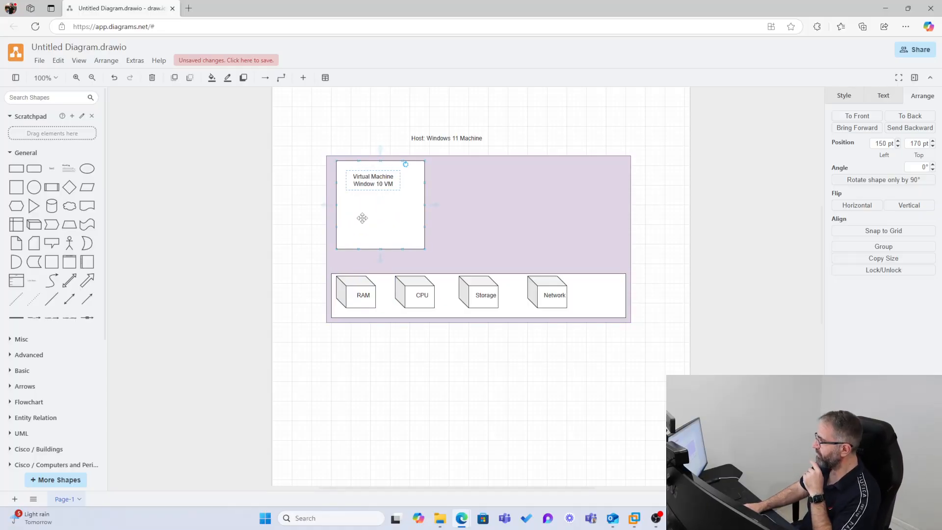
{"action": "left_click", "coordinate": [16, 168]}
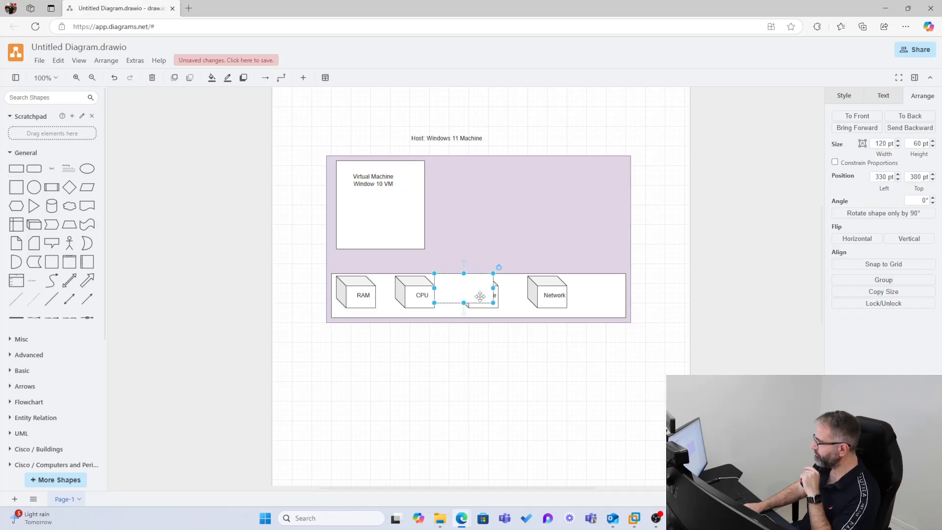
{"action": "left_click_drag", "start_coordinate": [480, 296], "coordinate": [622, 265]}
Label the long bar 'VMWARE' and shrink the Virtual Machine box.
{"action": "double_click", "coordinate": [443, 260]}
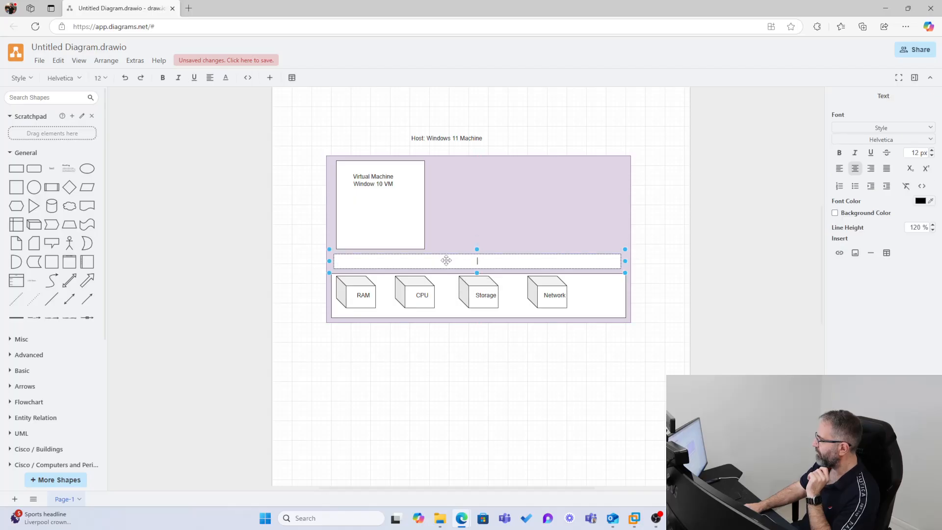
{"action": "type", "text": "VM"}
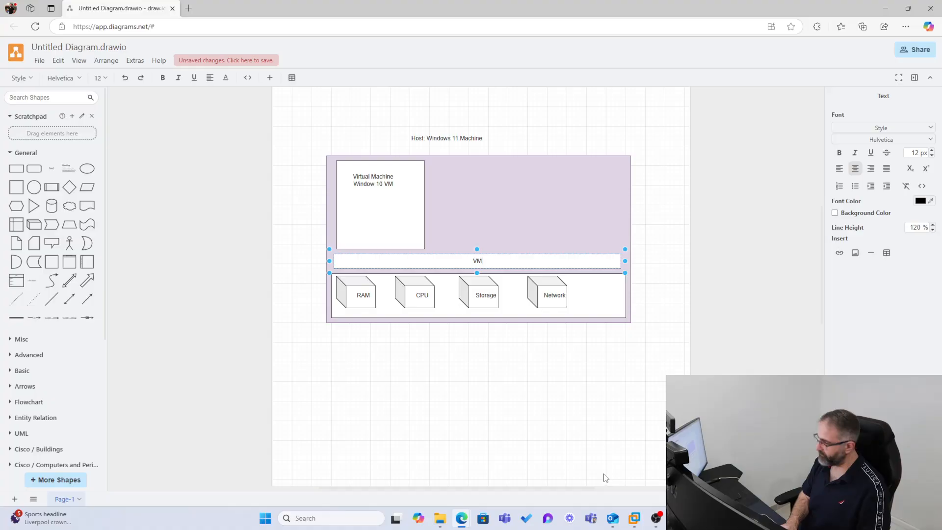
{"action": "type", "text": "WART"}
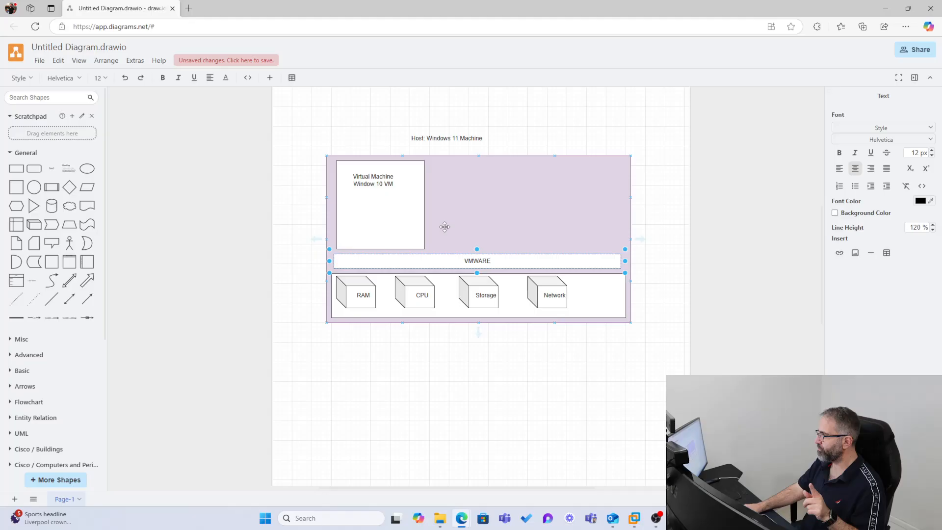
{"action": "left_click", "coordinate": [406, 223]}
{"action": "mouse_move", "coordinate": [424, 249]}
{"action": "left_mouse_down"}
{"action": "mouse_move", "coordinate": [405, 229]}
{"action": "mouse_move", "coordinate": [426, 254]}
{"action": "mouse_move", "coordinate": [424, 238]}
{"action": "left_mouse_up"}
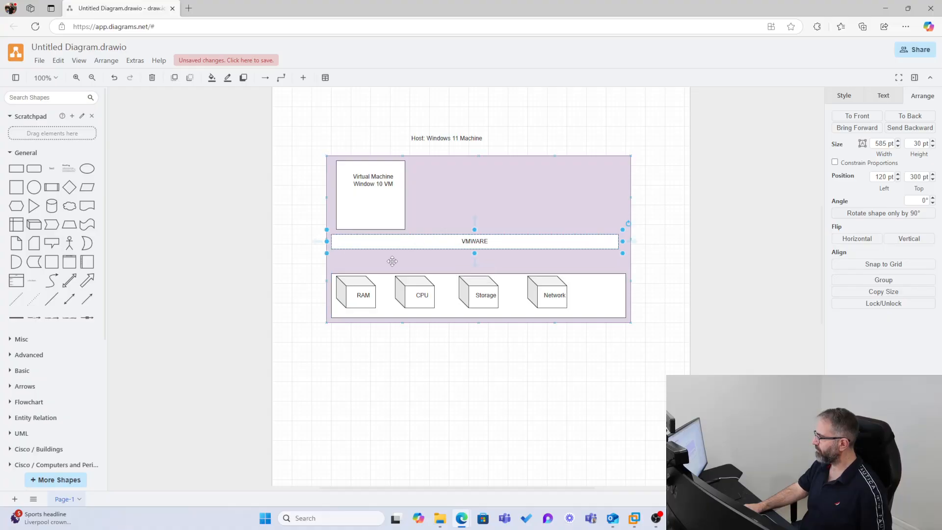
Duplicate the VMWARE bar below itself and relabel the copy 'Windows 11'.
{"action": "left_click", "coordinate": [369, 257]}
{"action": "left_click", "coordinate": [376, 240]}
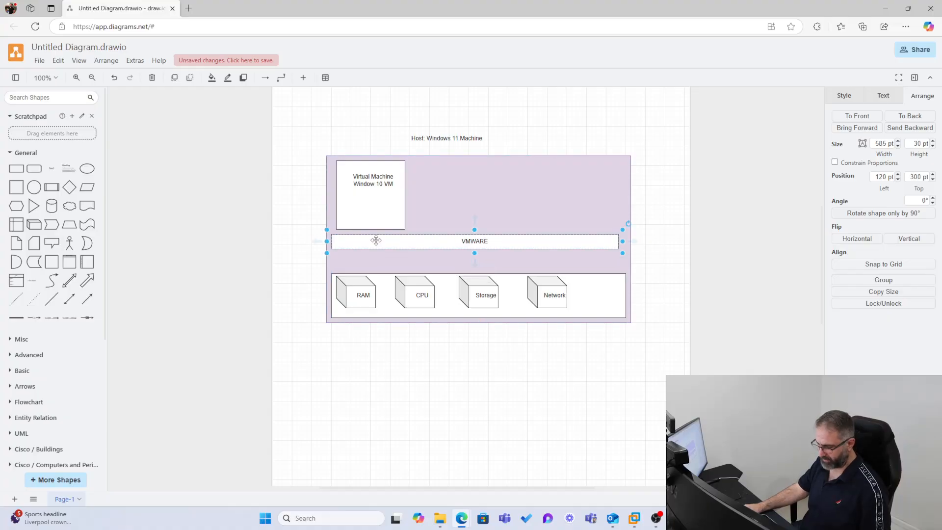
{"action": "key", "text": "ctrl+d"}
{"action": "left_click_drag", "start_coordinate": [376, 245], "coordinate": [376, 262]}
{"action": "double_click", "coordinate": [465, 262]}
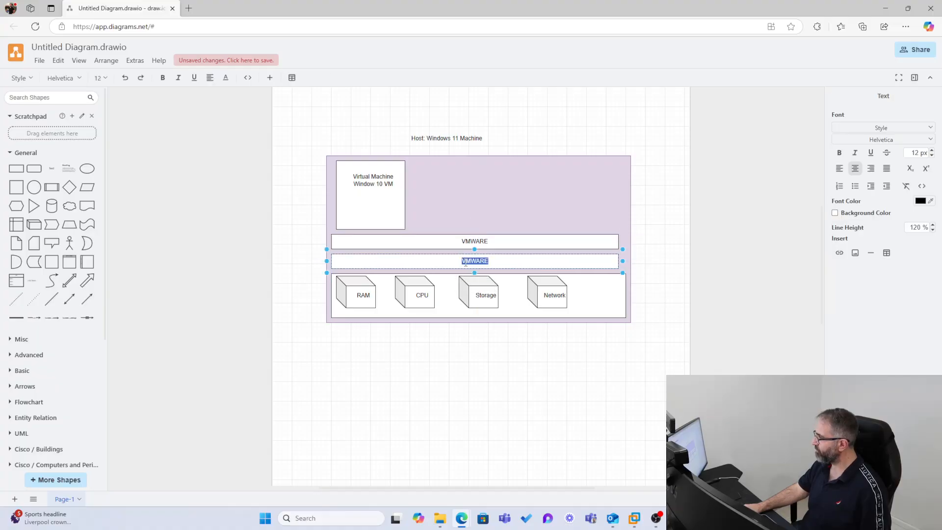
{"action": "type", "text": "Windows 11"}
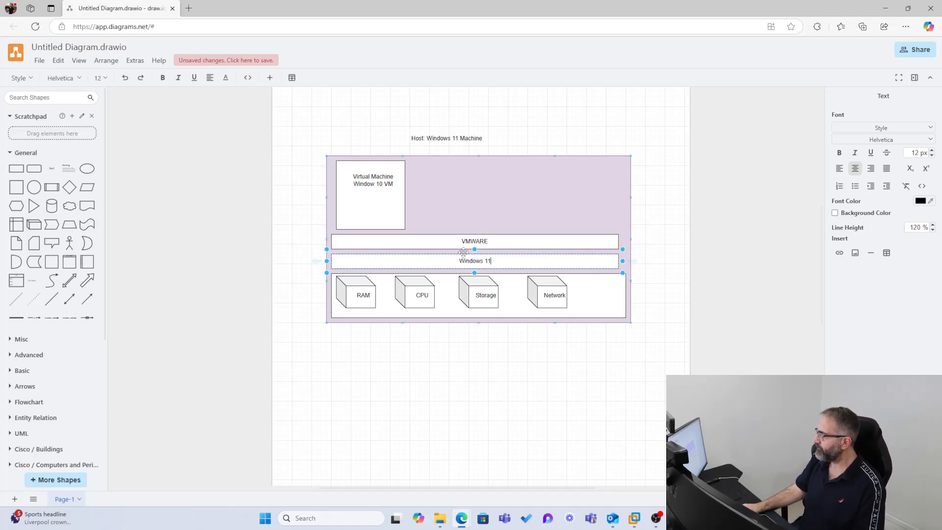
{"action": "left_click", "coordinate": [436, 259]}
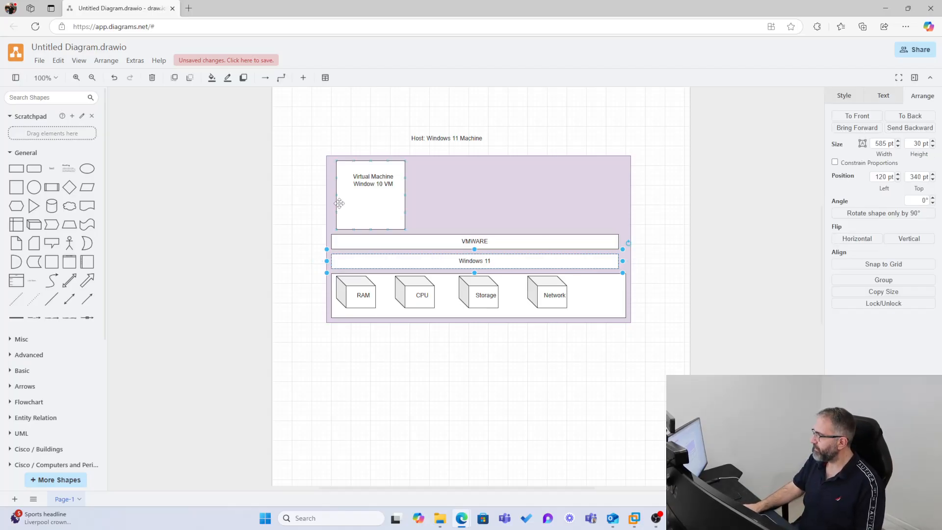
Nudge the Virtual Machine box slightly left and briefly check the VMware window.
{"action": "left_click_drag", "start_coordinate": [347, 202], "coordinate": [345, 202]}
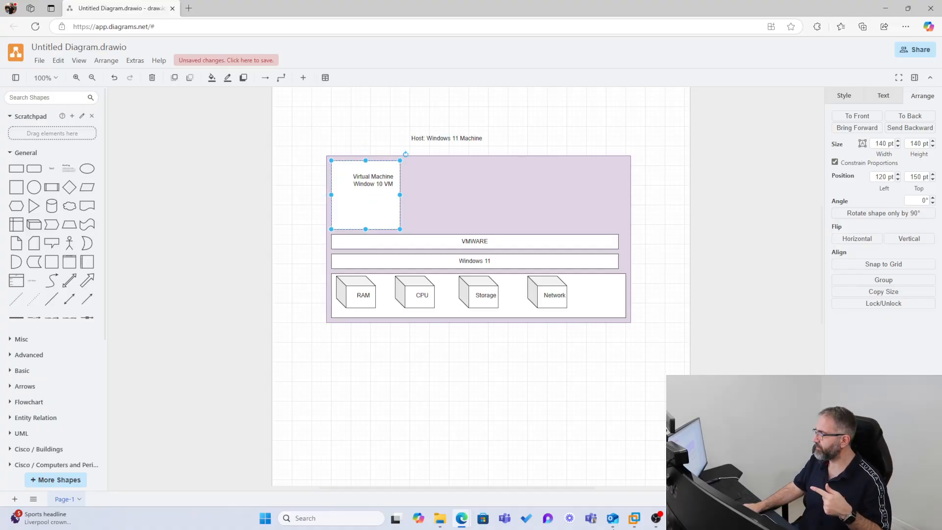
{"action": "left_click", "coordinate": [634, 518]}
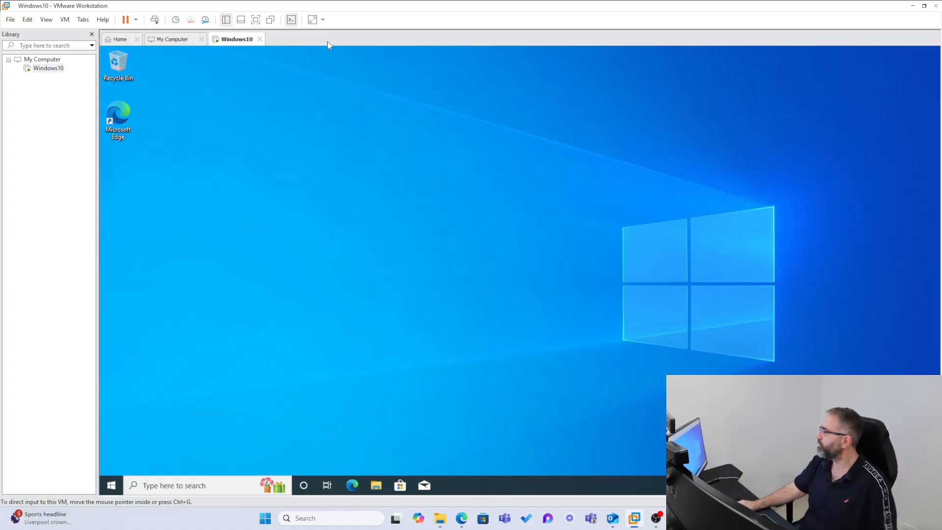
{"action": "left_click", "coordinate": [912, 7]}
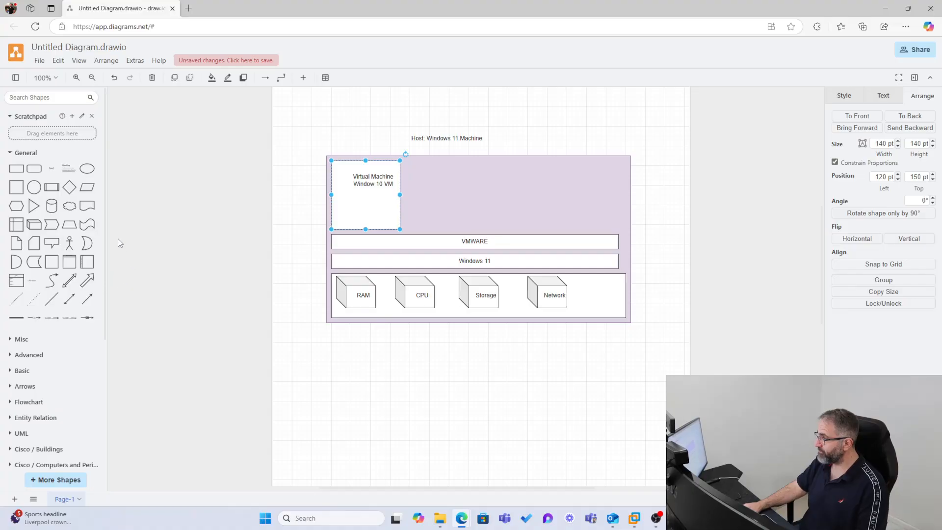
Add a double-headed arrow linking the Virtual Machine box down toward the hardware row.
{"action": "left_click", "coordinate": [118, 239]}
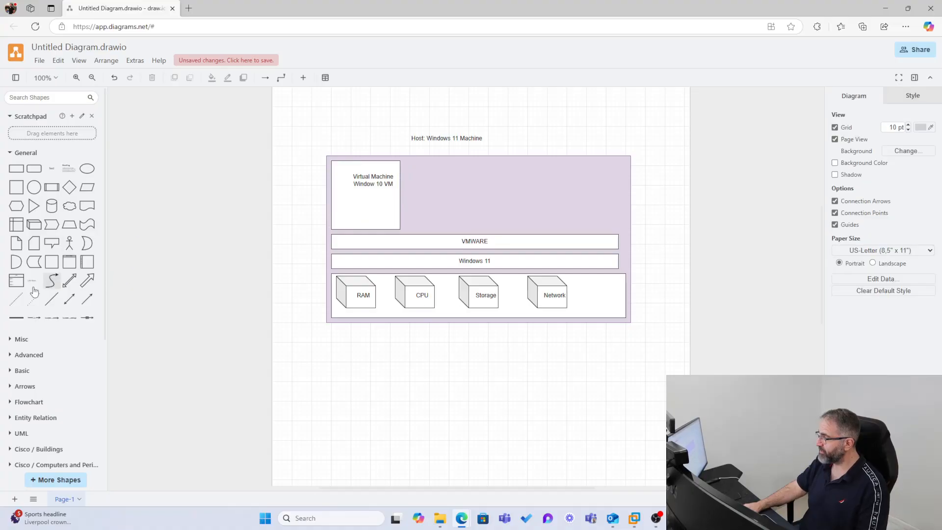
{"action": "left_click", "coordinate": [70, 300]}
{"action": "left_click_drag", "start_coordinate": [478, 273], "coordinate": [376, 198]}
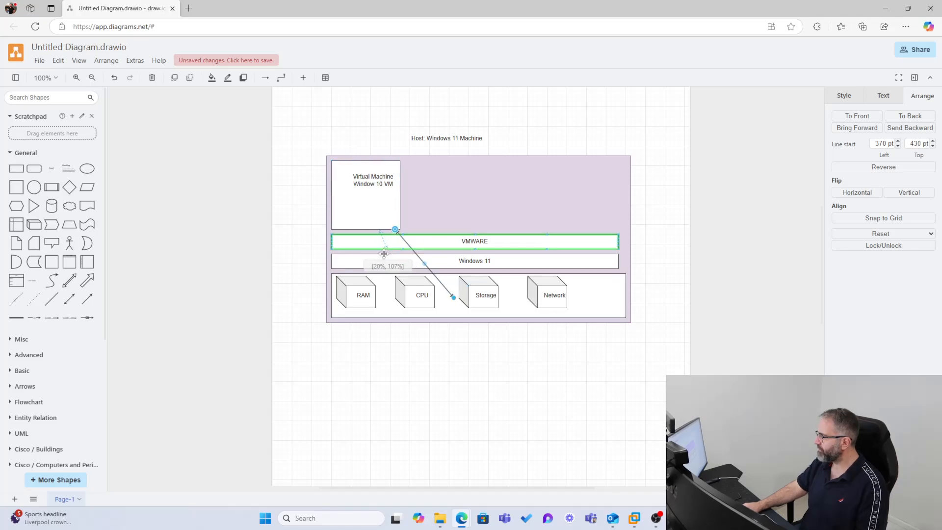